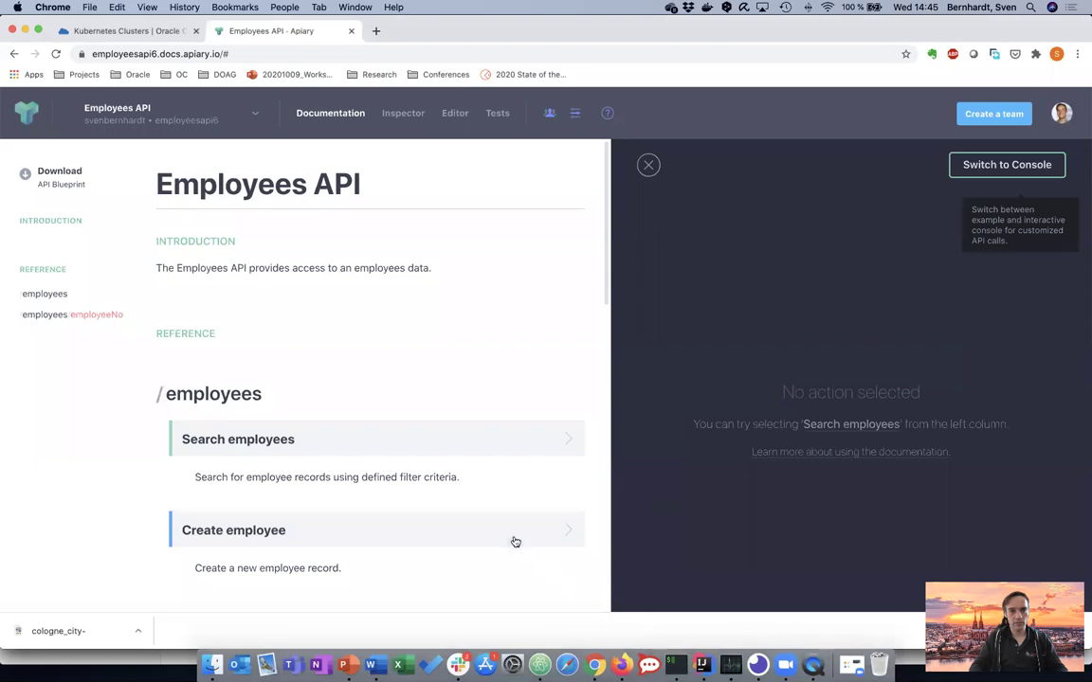
Open the Search employees action and review its parameters, response attributes and mock server URL.
left_click(367, 440)
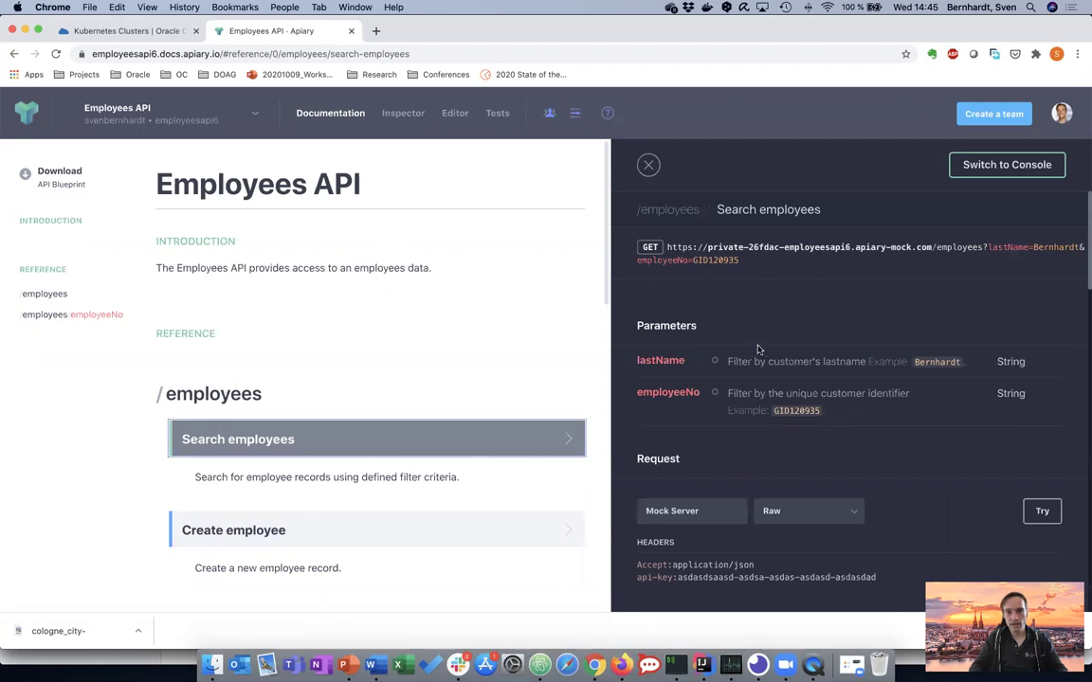
scroll(404, 407, "down", 1)
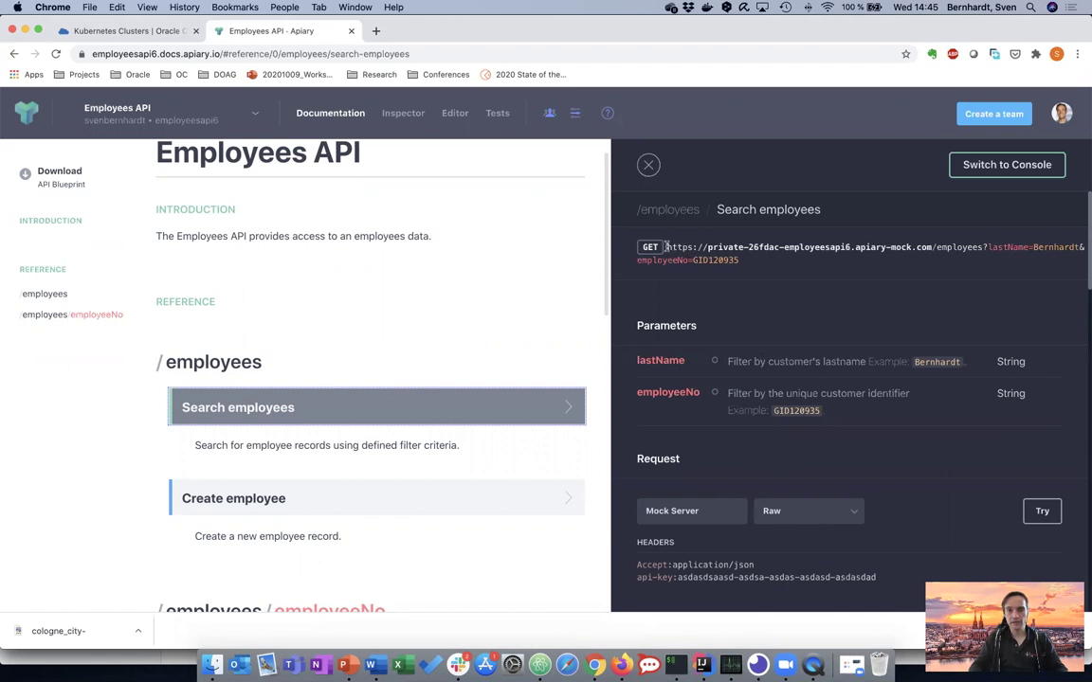
scroll(720, 322, "down", 10)
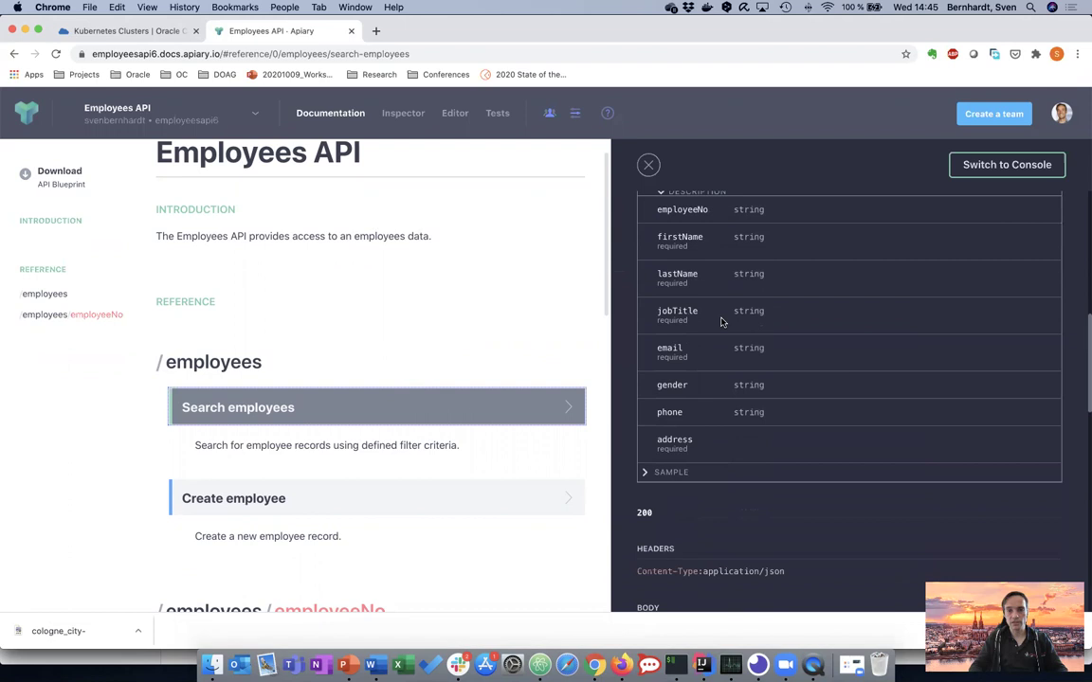
scroll(722, 321, "up", 5)
scroll(722, 320, "down", 1)
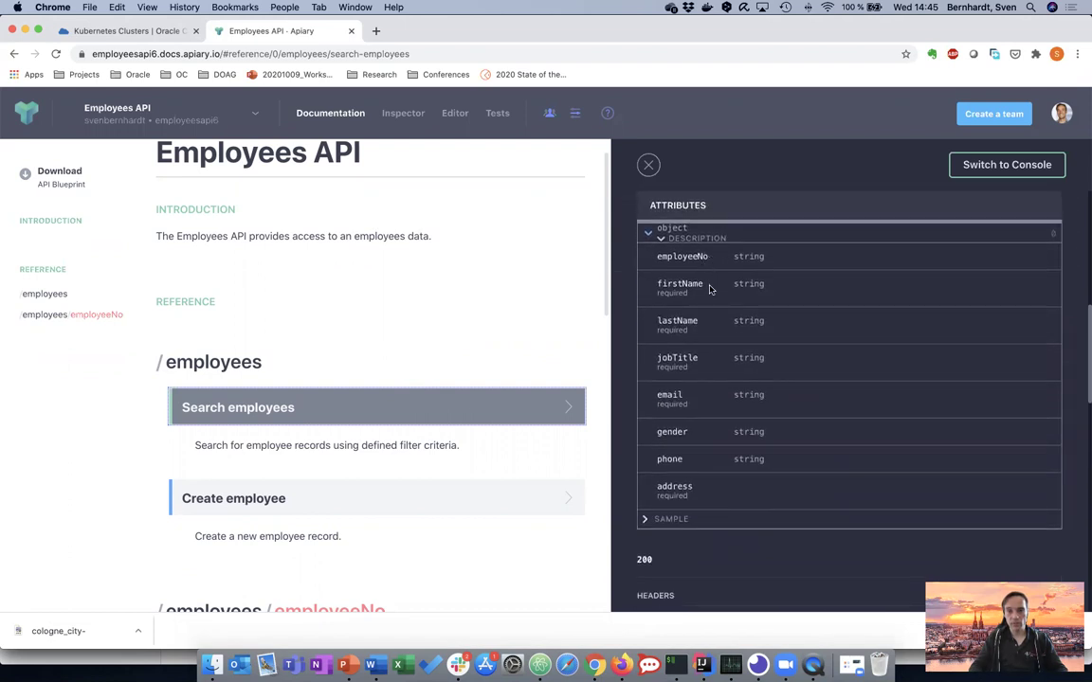
scroll(710, 347, "up", 5)
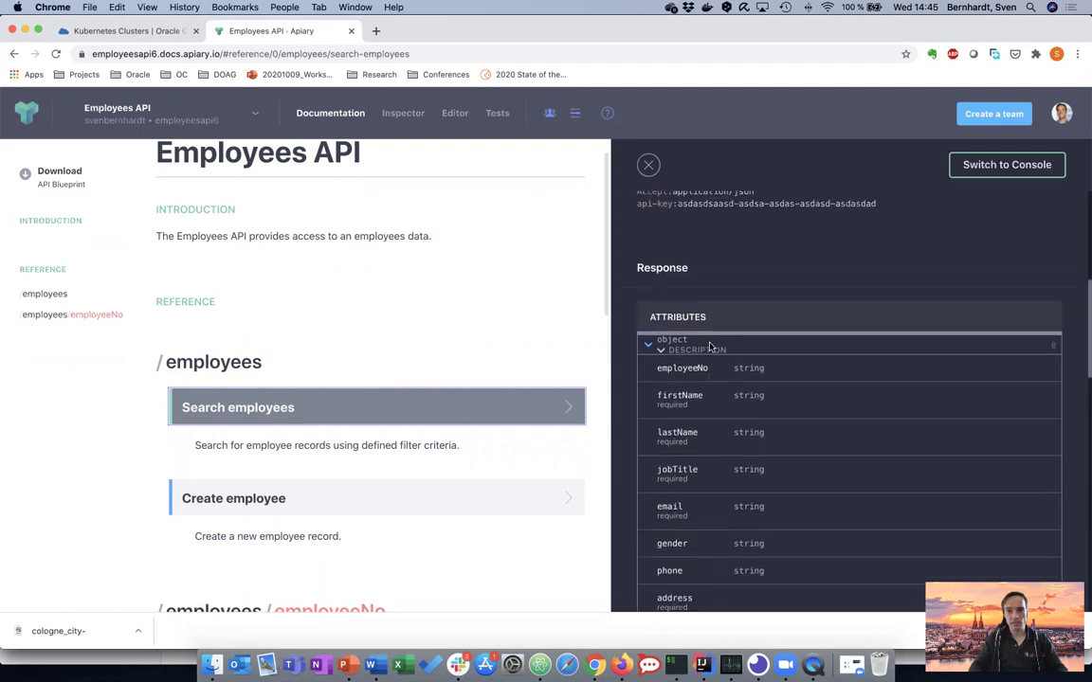
scroll(712, 345, "up", 3)
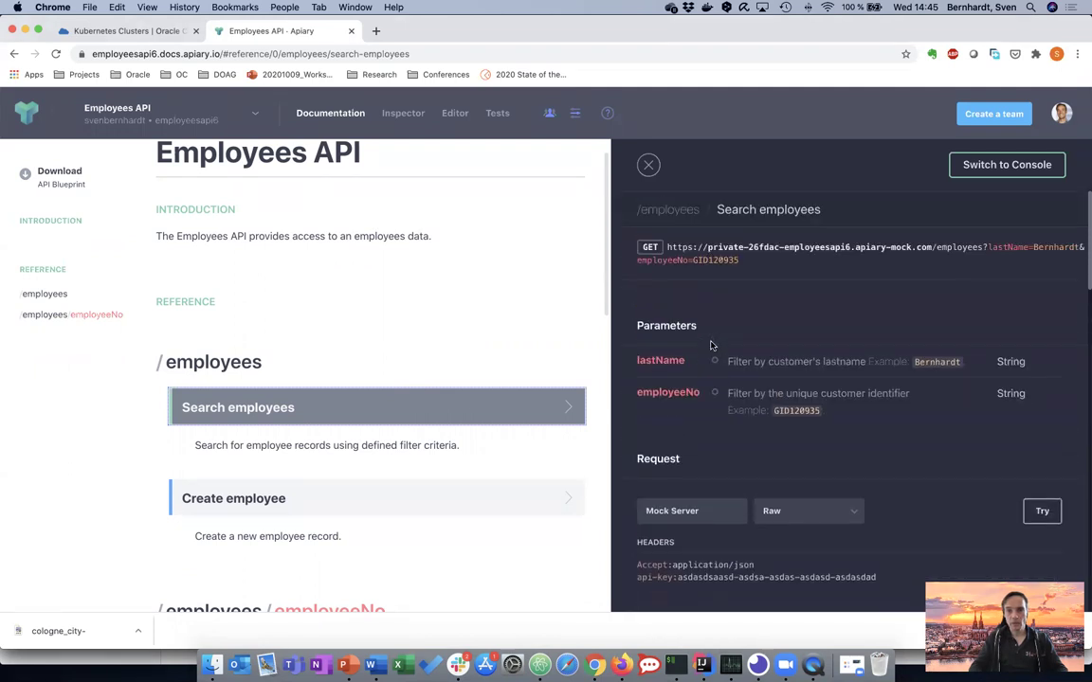
left_click_drag(666, 246, 981, 233)
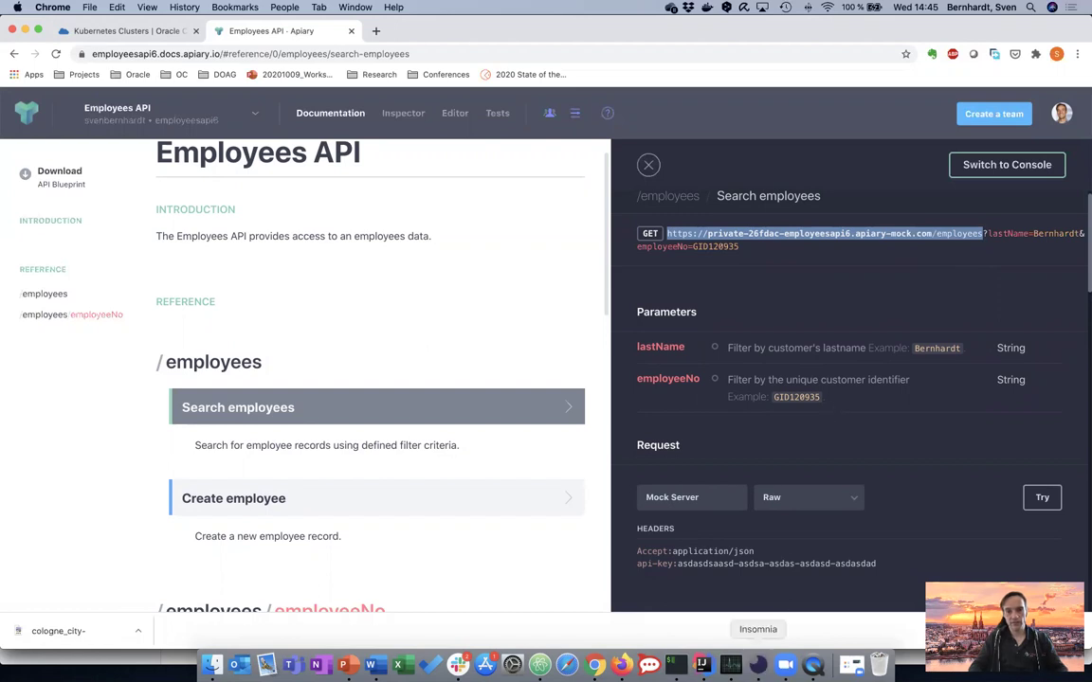
Switch to Insomnia and send the Get Employee request from the Employees Apiary Mock API folder.
left_click(757, 664)
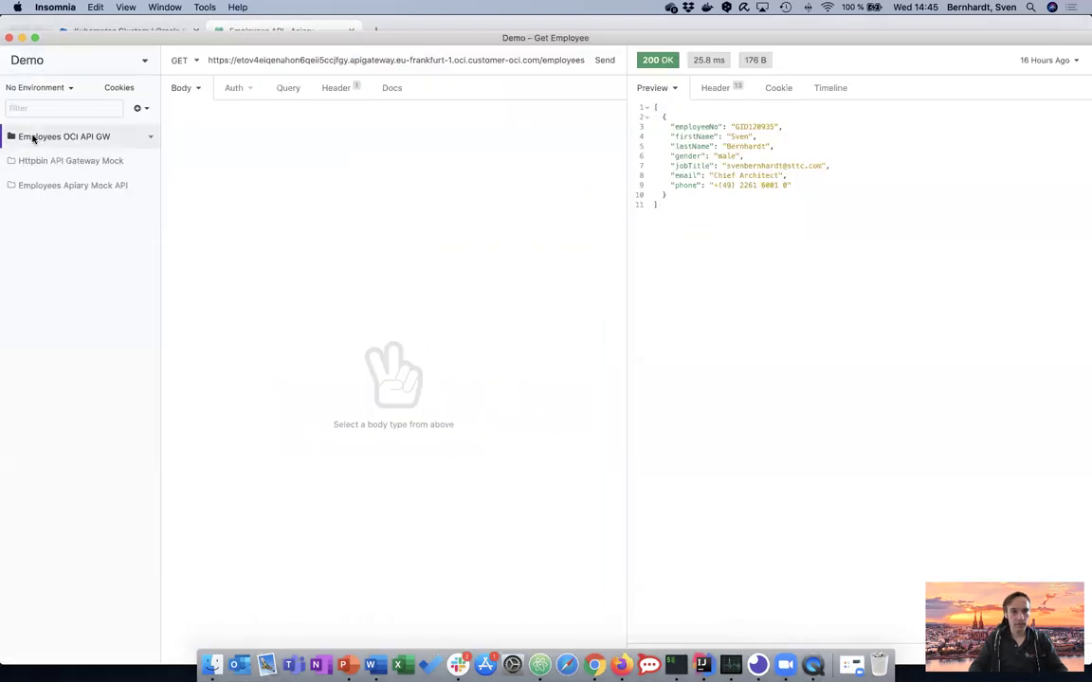
left_click(64, 187)
left_click(66, 207)
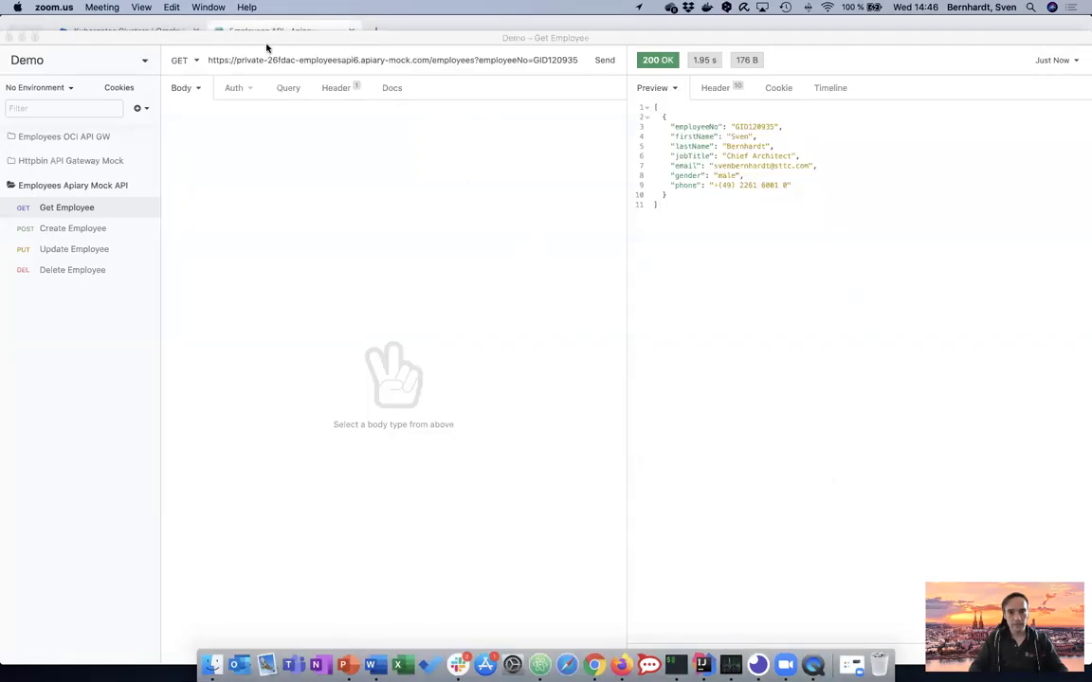
left_click_drag(270, 37, 300, 84)
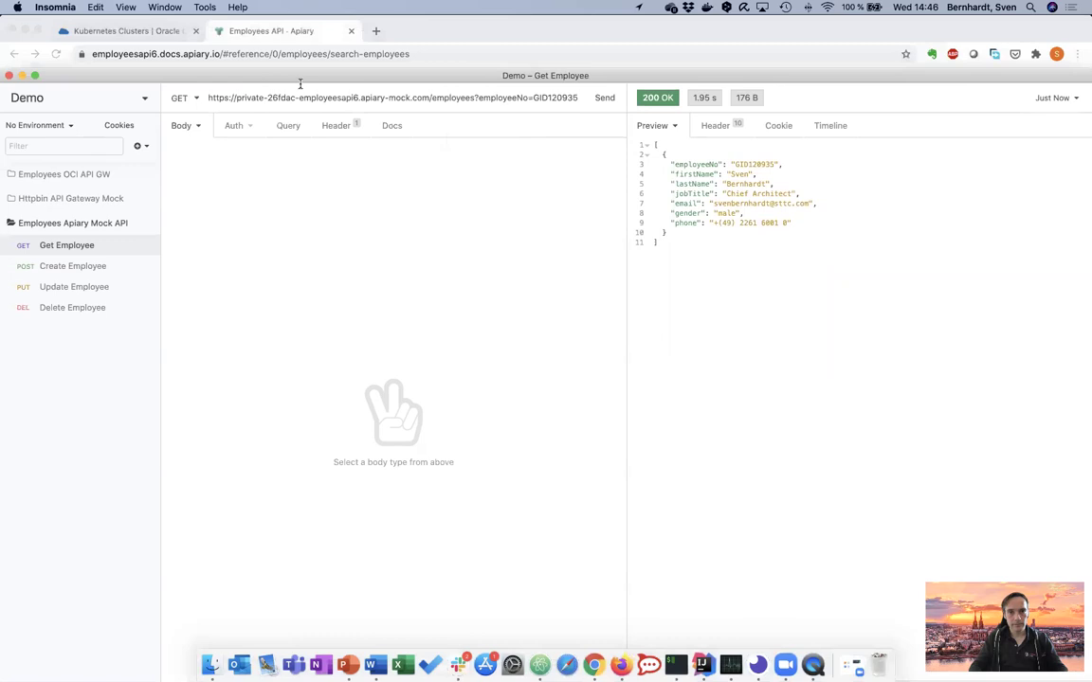
left_click(605, 98)
left_click(604, 98)
left_click(605, 98)
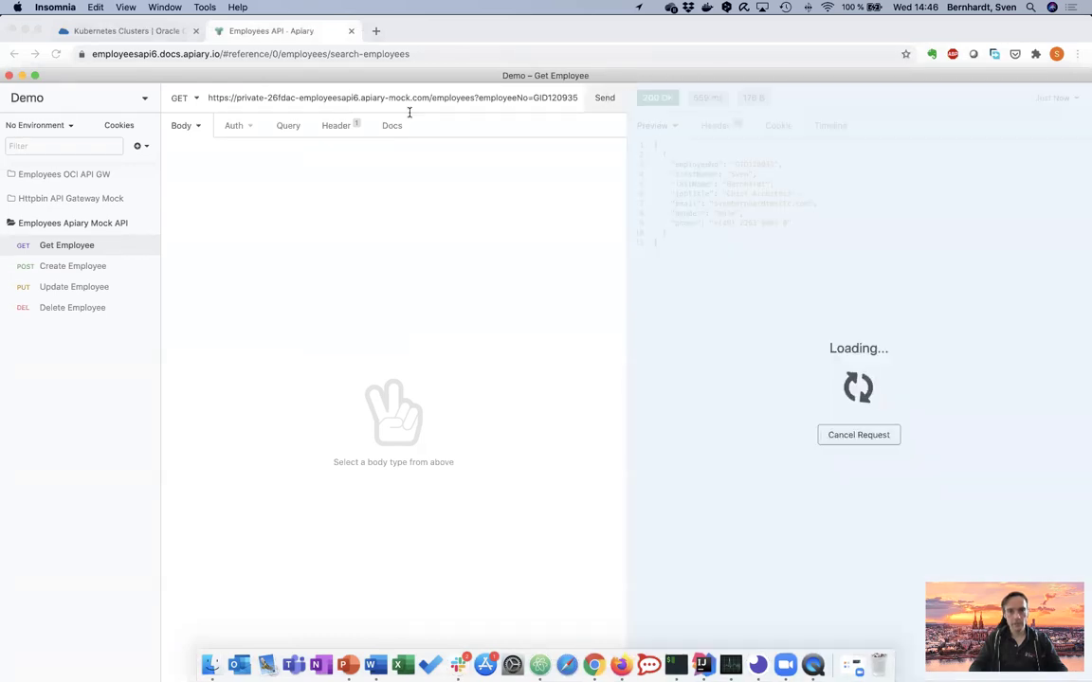
Send the Create Employee POST request to the mock API and resend the Get Employee request.
left_click(87, 266)
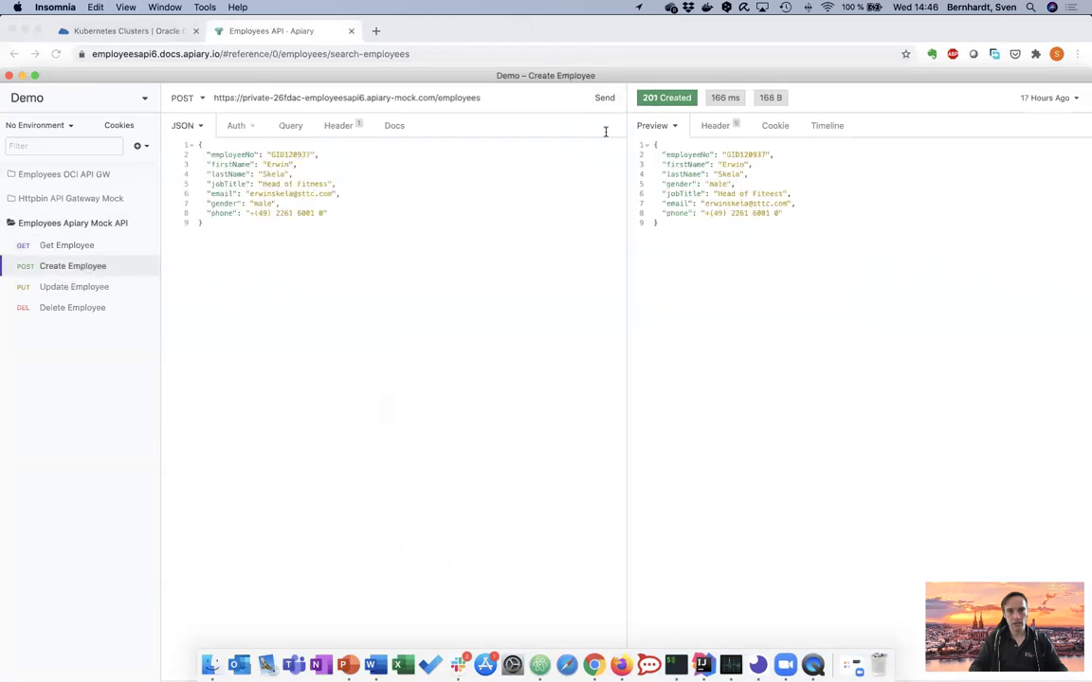
left_click(605, 98)
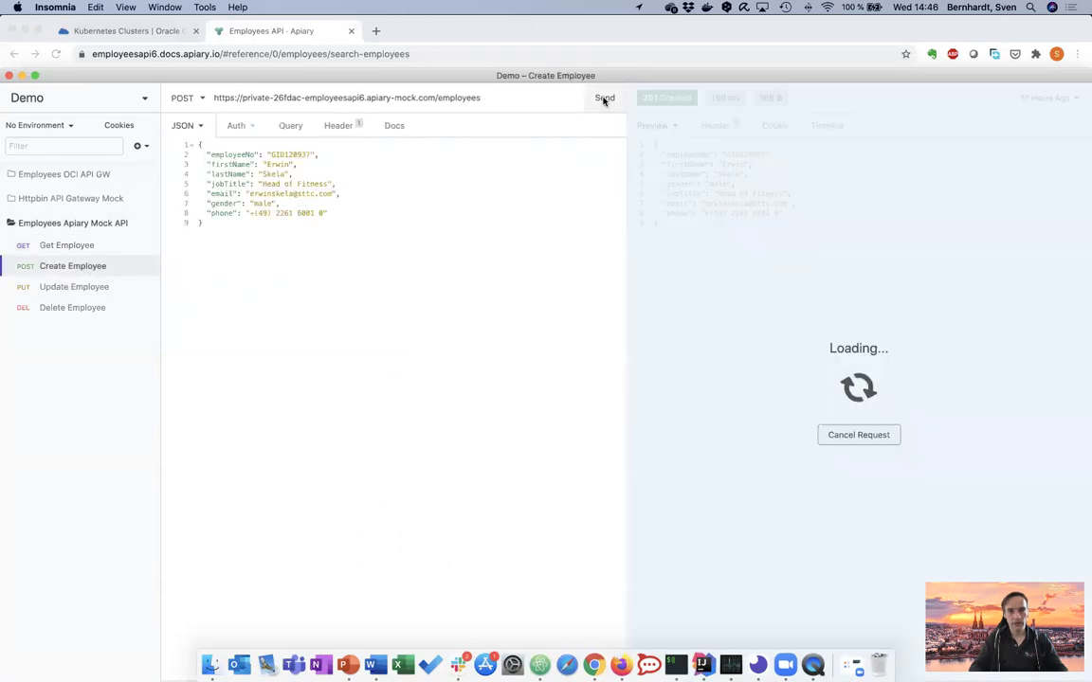
left_click(88, 244)
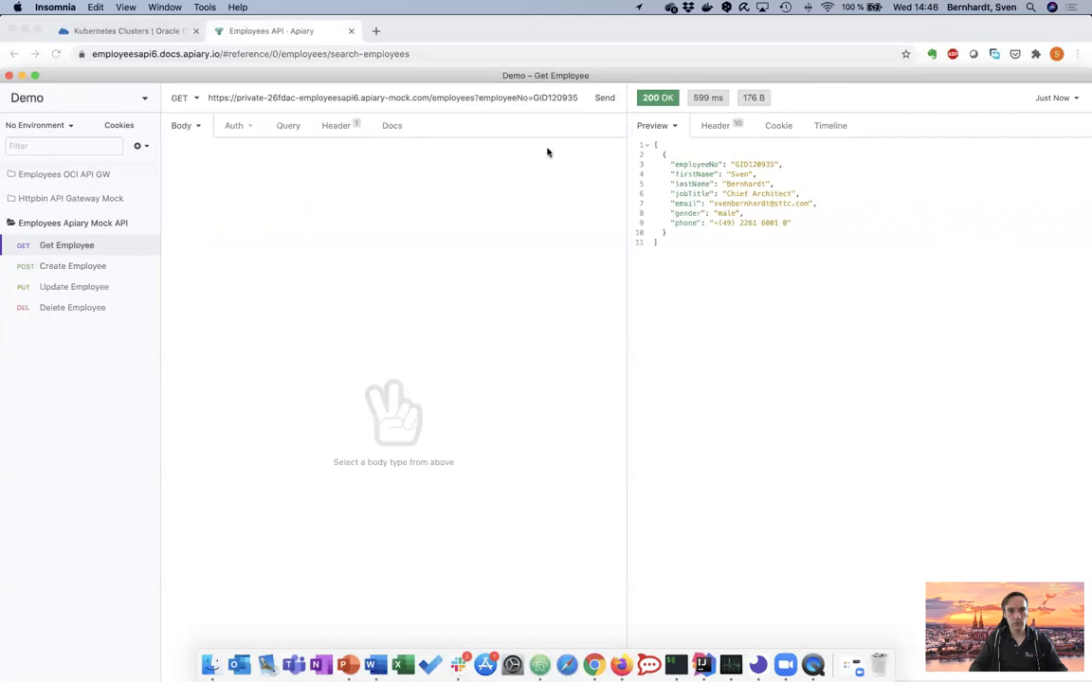
left_click(604, 98)
left_click_drag(450, 52, 451, 53)
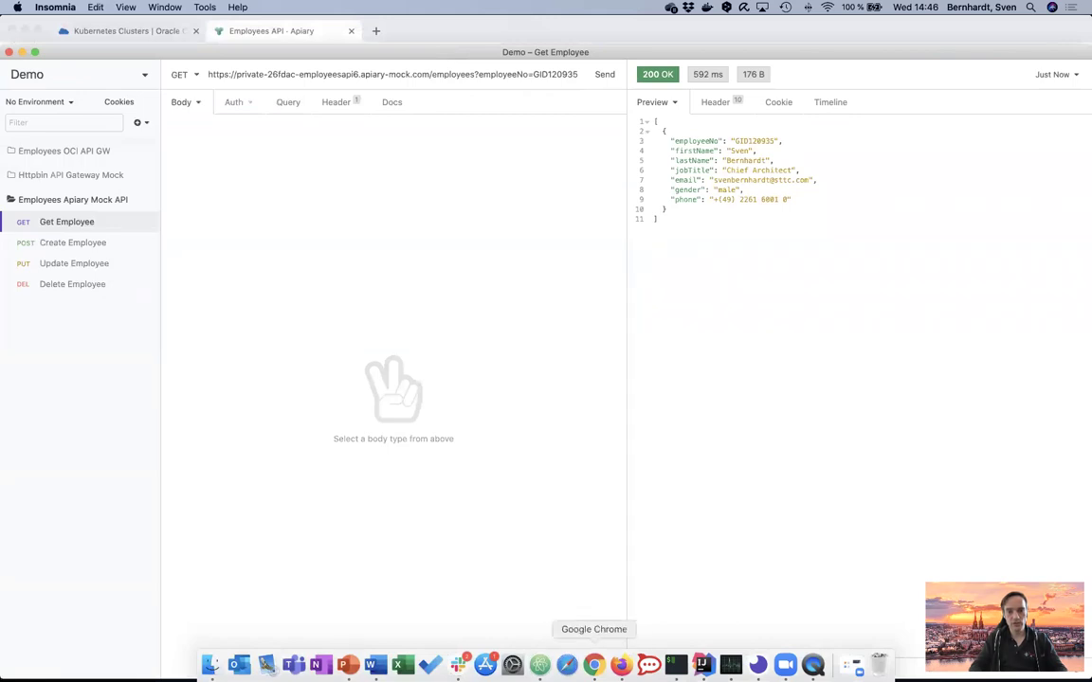
Switch to Chrome and inspect the latest POST /employees call in the API's traffic Inspector, checking its api-key and accept headers.
left_click(593, 664)
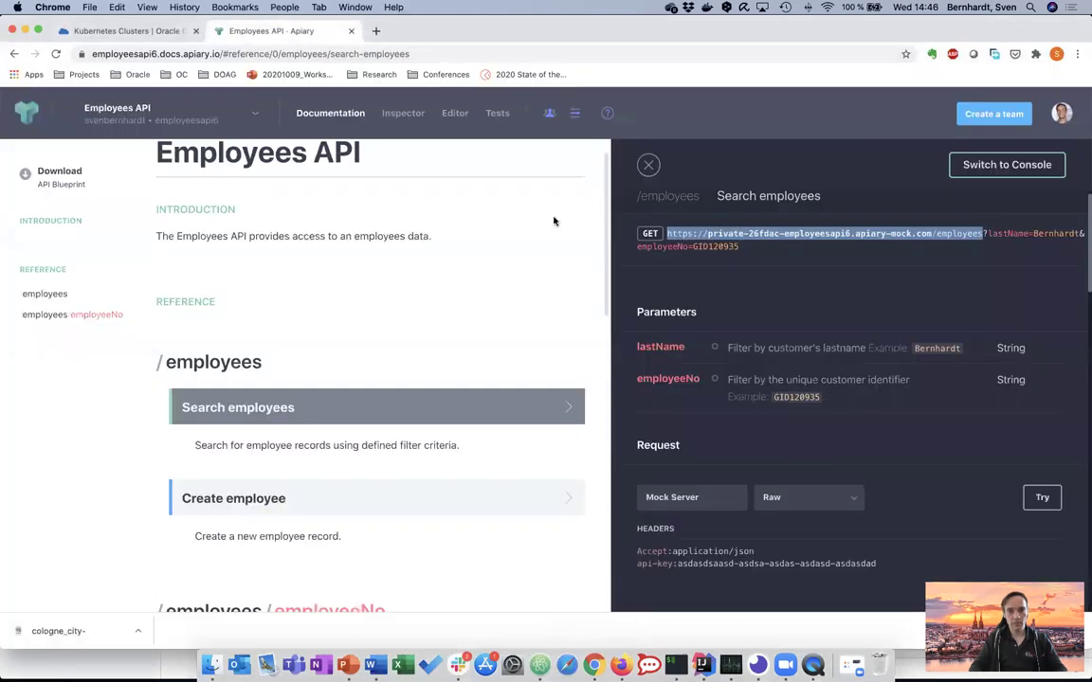
left_click(399, 113)
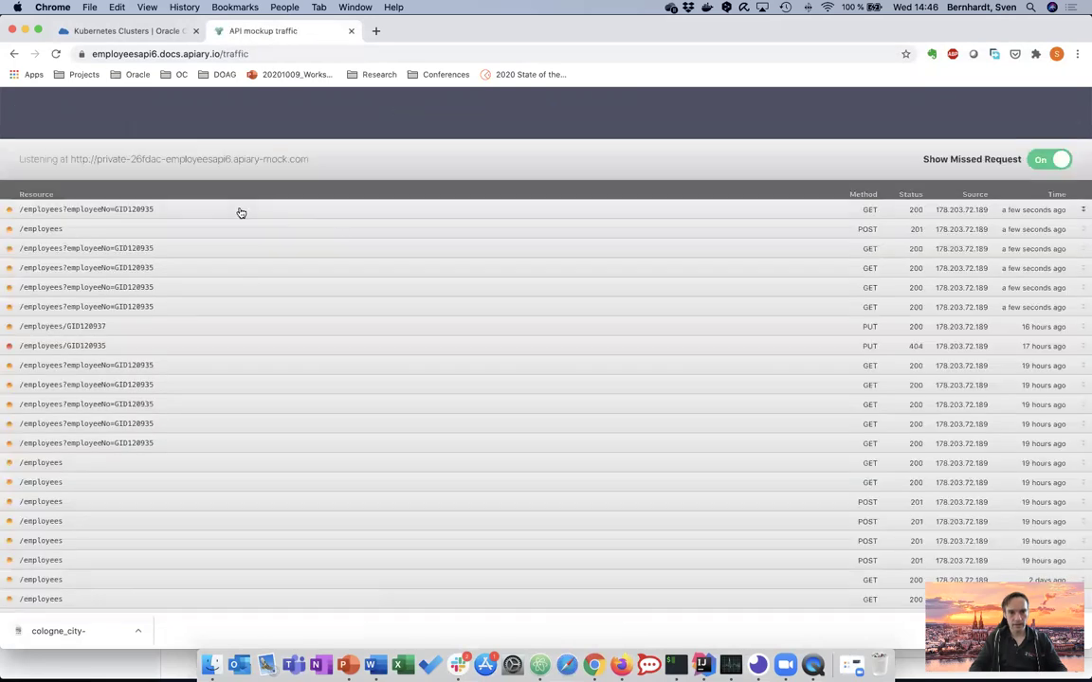
left_click(214, 231)
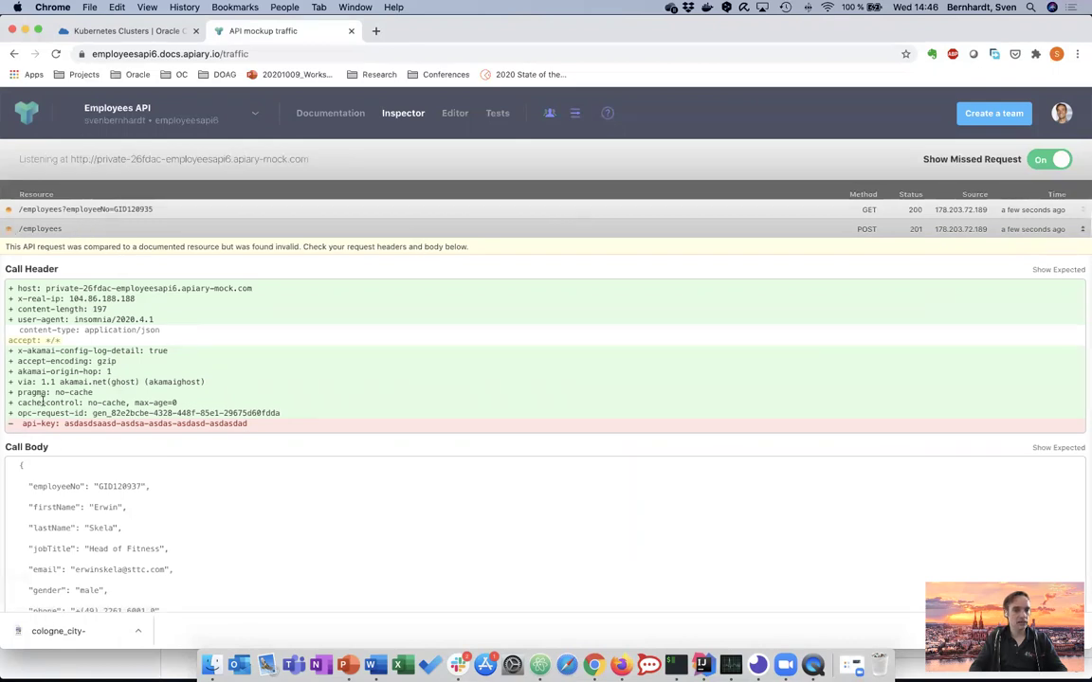
left_click_drag(23, 424, 227, 437)
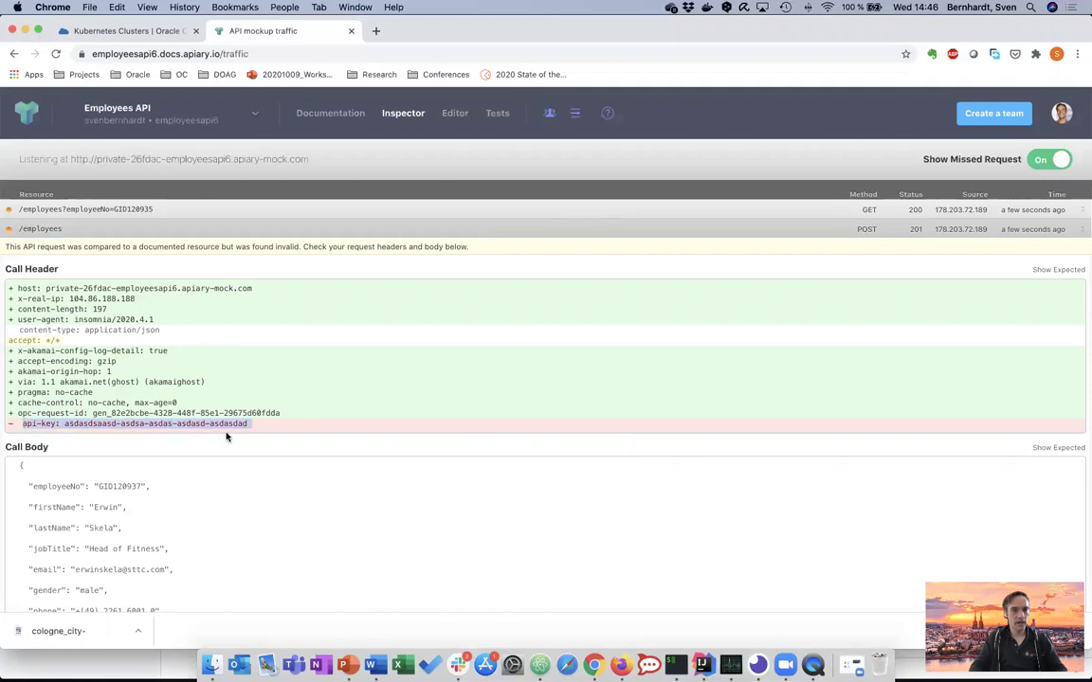
triple_click(34, 337)
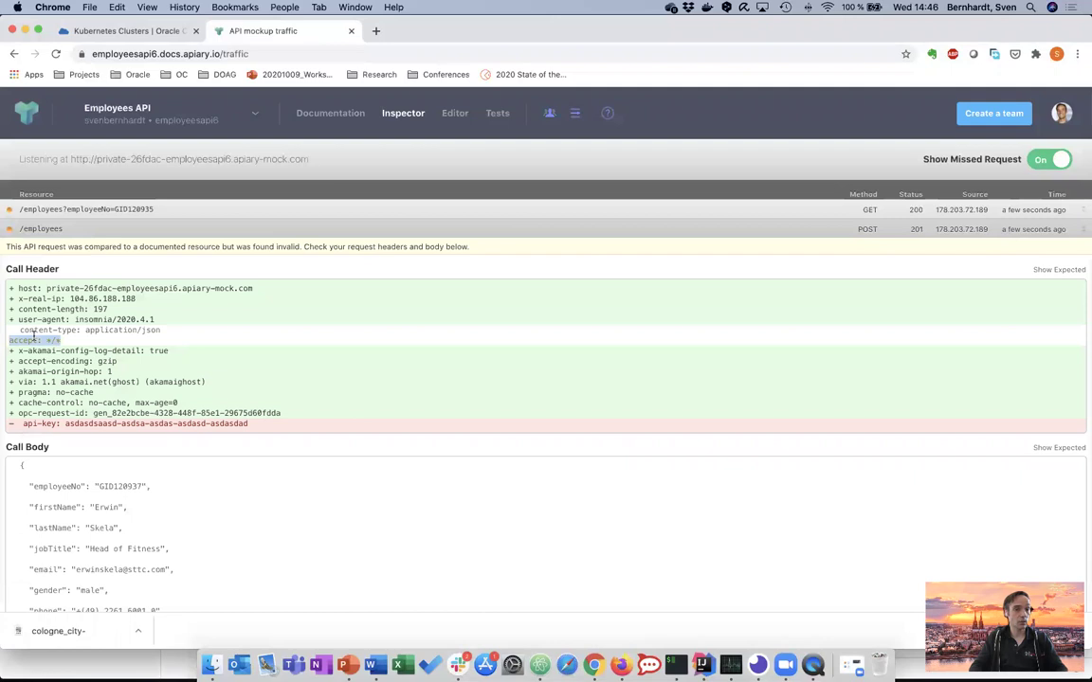
left_click(91, 227)
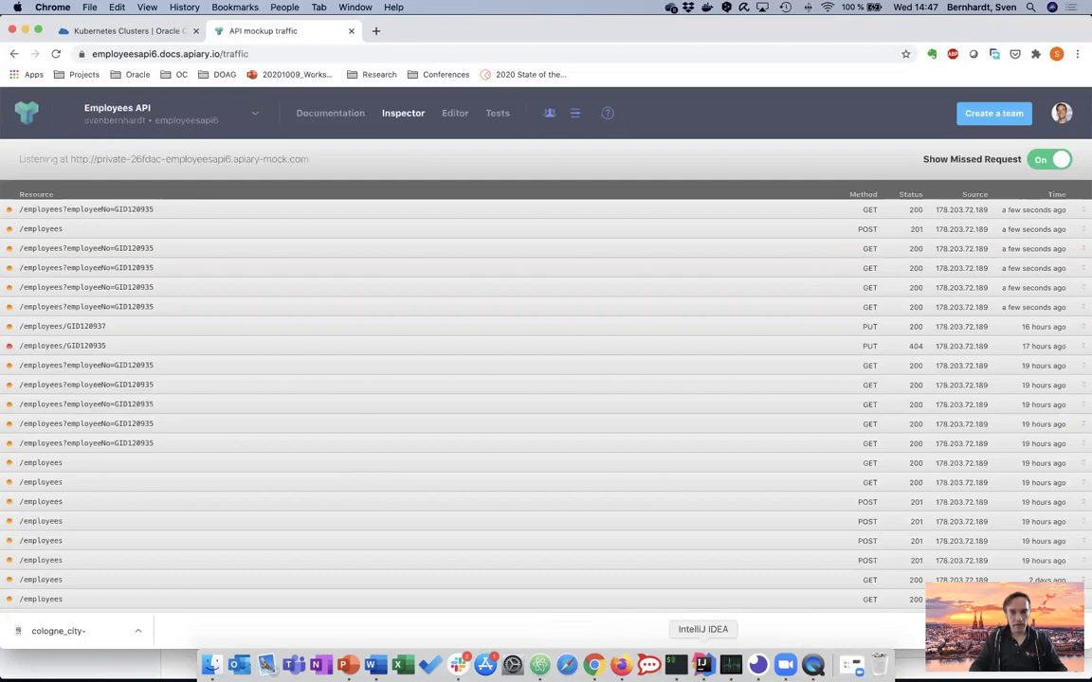
Switch to IntelliJ IDEA, open api.yaml and examine the GET operation of the /employees path.
left_click(703, 664)
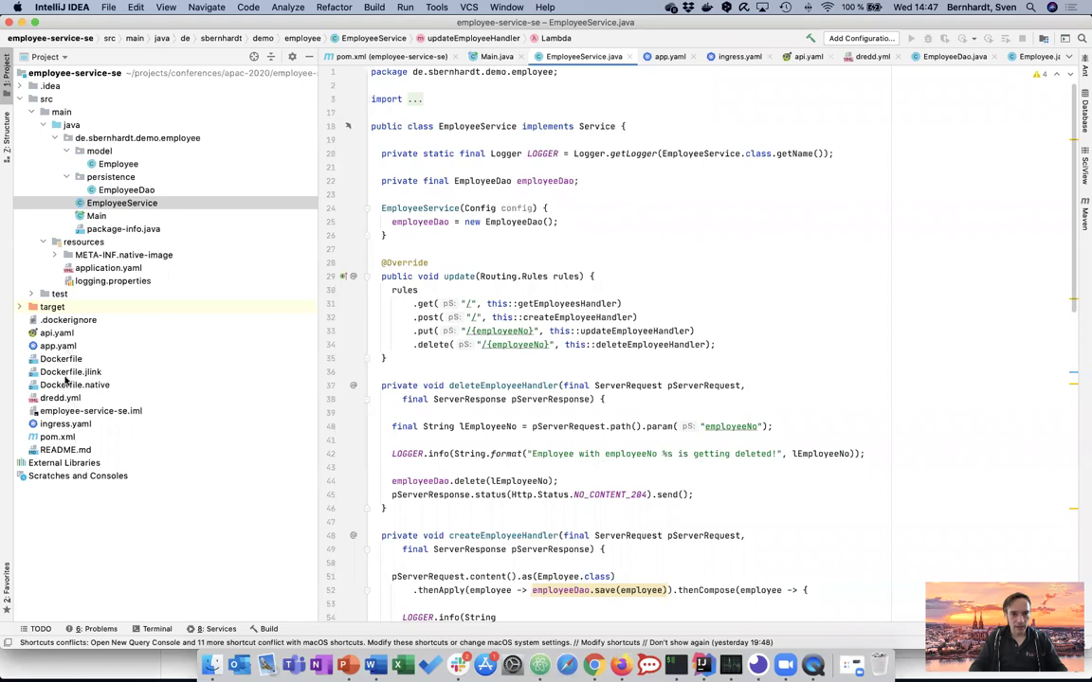
double_click(57, 333)
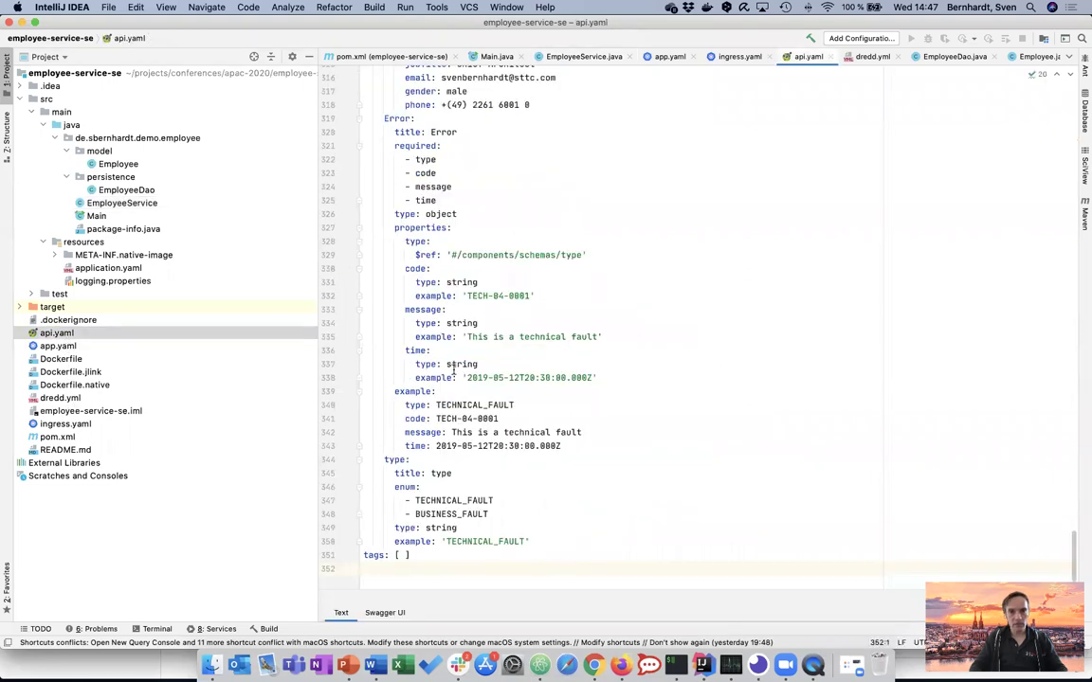
scroll(454, 370, "up", 10)
scroll(453, 371, "up", 20)
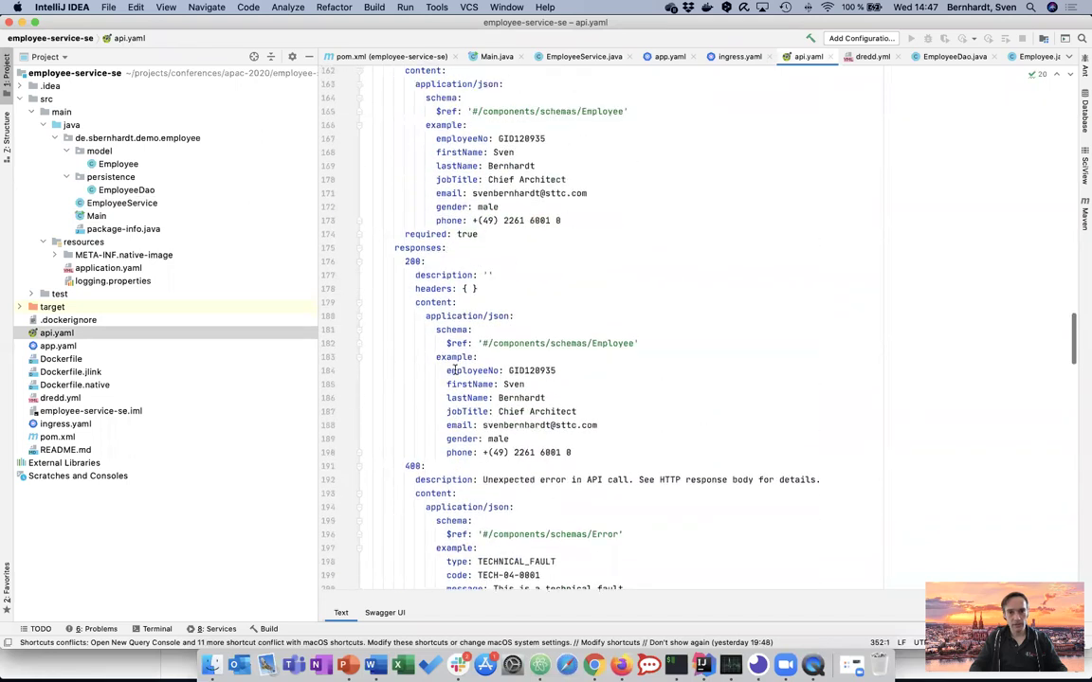
scroll(454, 370, "up", 20)
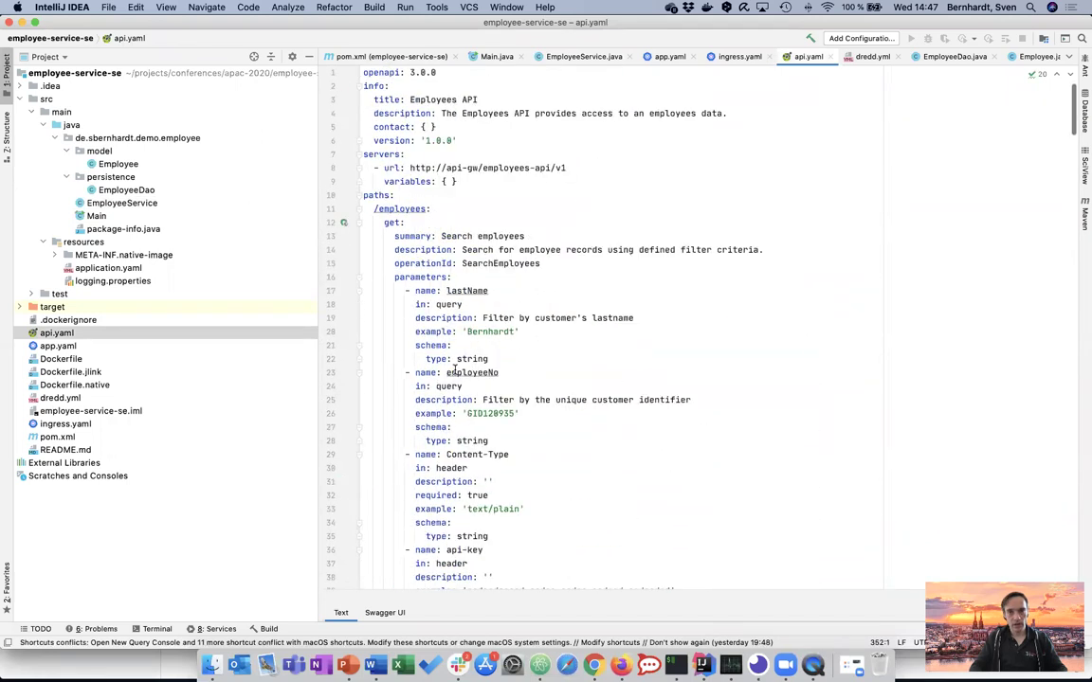
left_click_drag(378, 208, 526, 235)
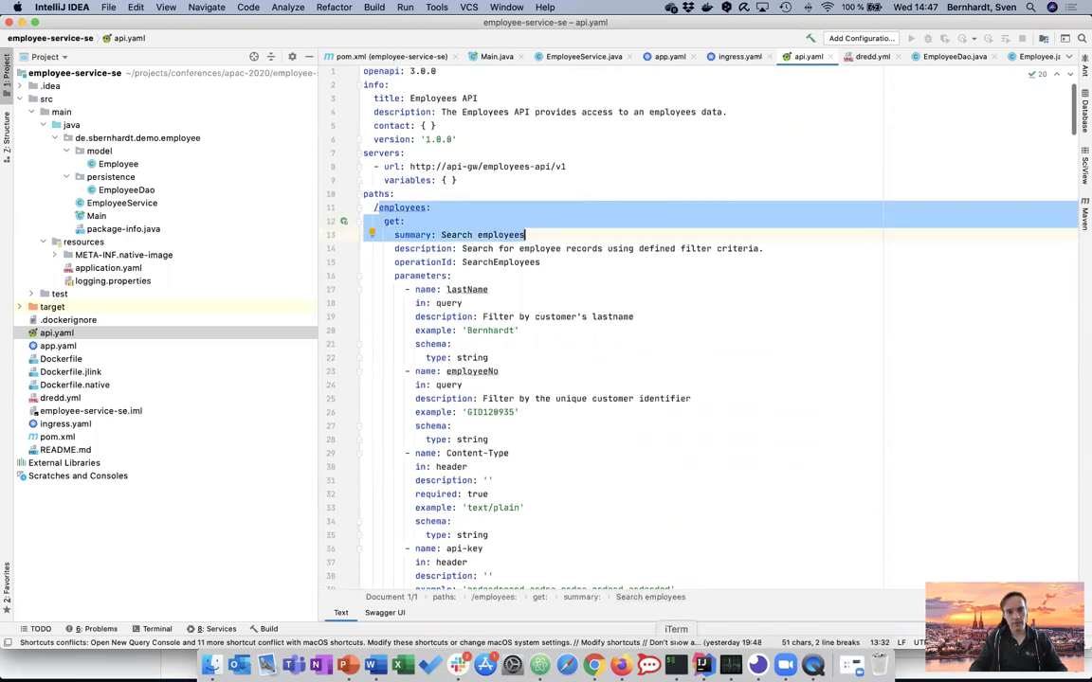
Switch to iTerm, run dredd in the employee-service-se project and check the pass and fail summary.
left_click(675, 663)
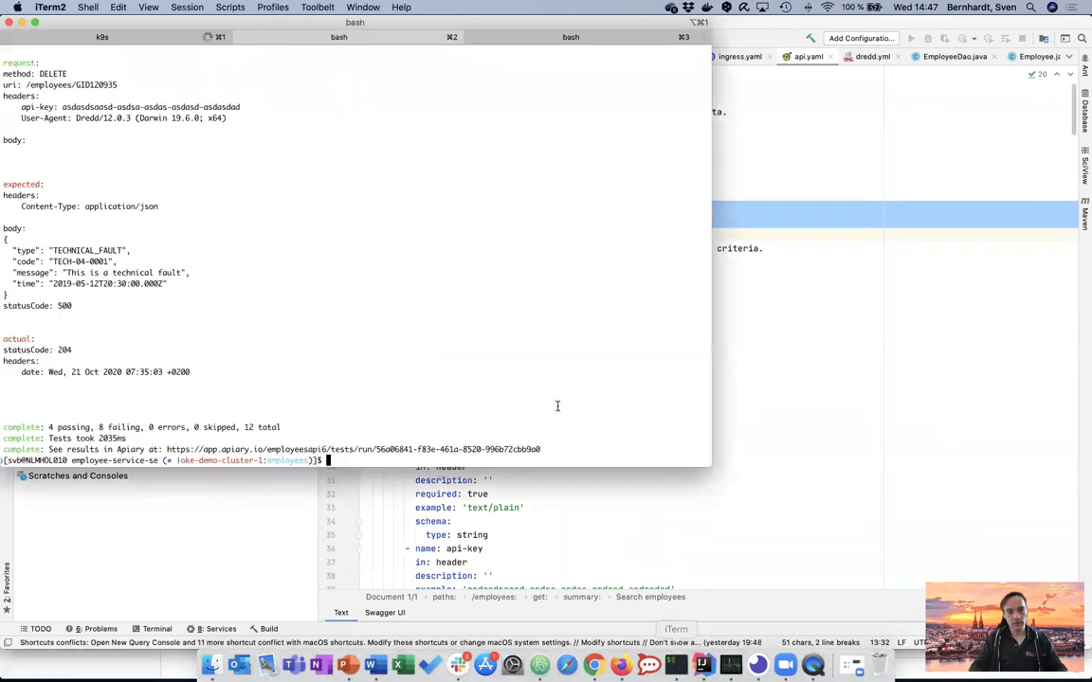
type("dredd")
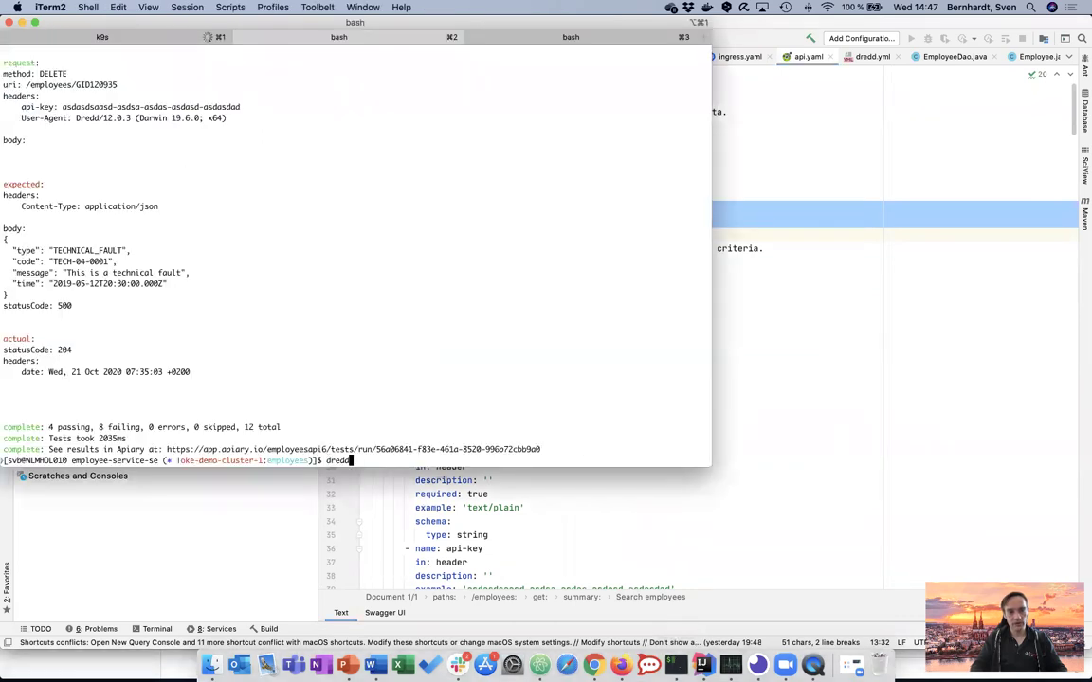
key("Return")
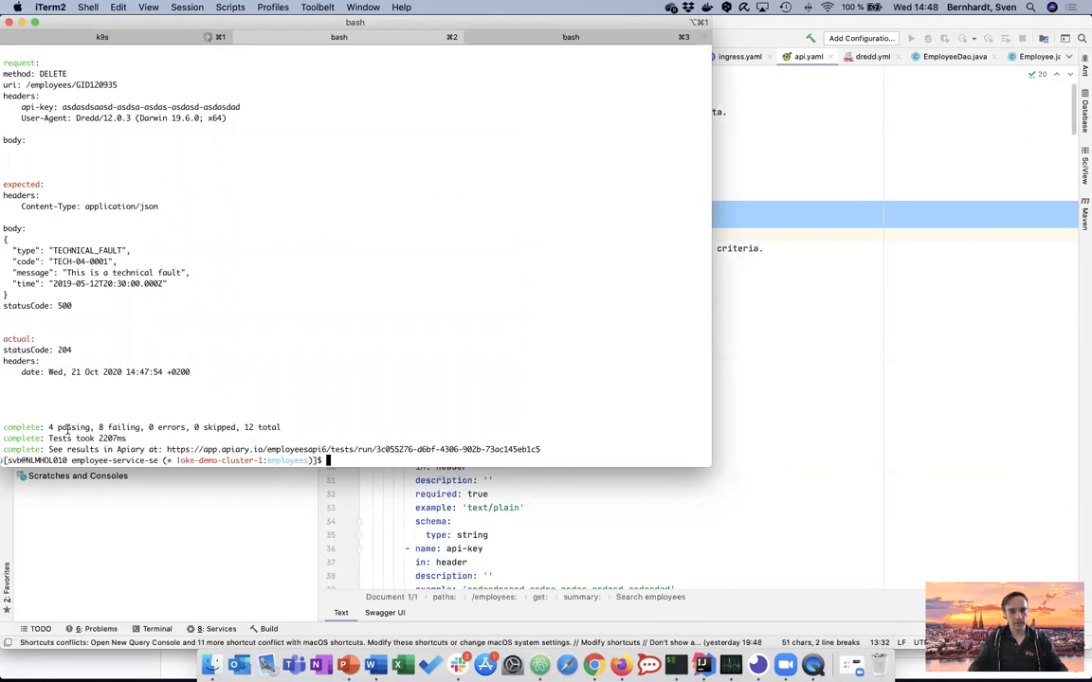
left_click_drag(44, 427, 140, 427)
Switch to Chrome, open the newest local test run in Apiary and examine the first two Create employee test results.
left_click(633, 566)
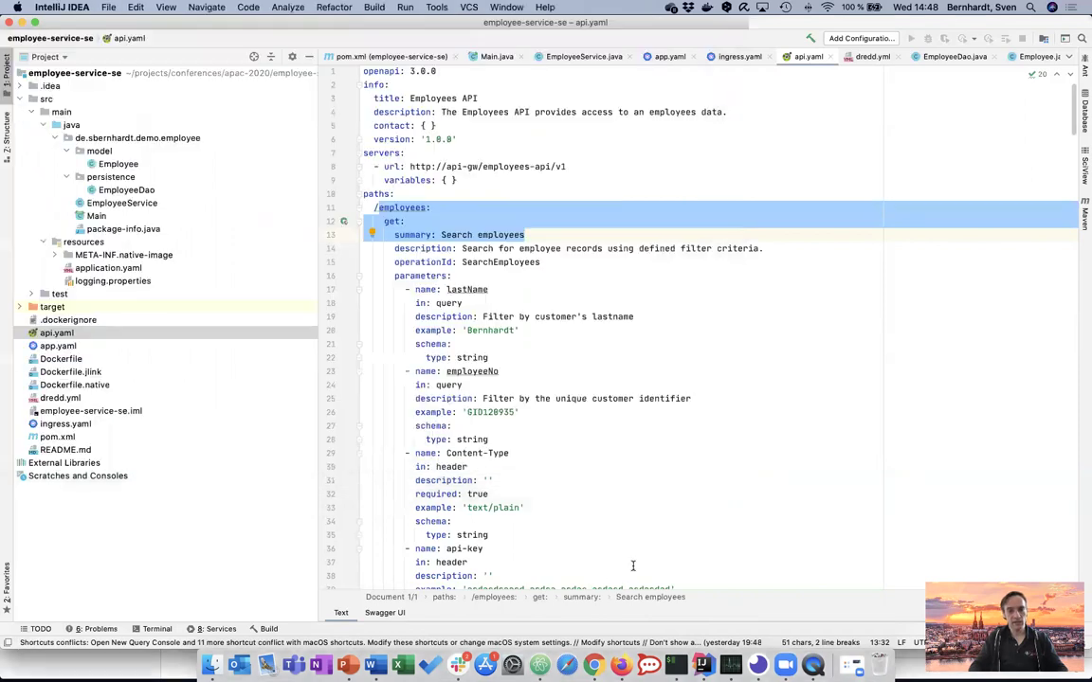
left_click(632, 566)
left_click(594, 664)
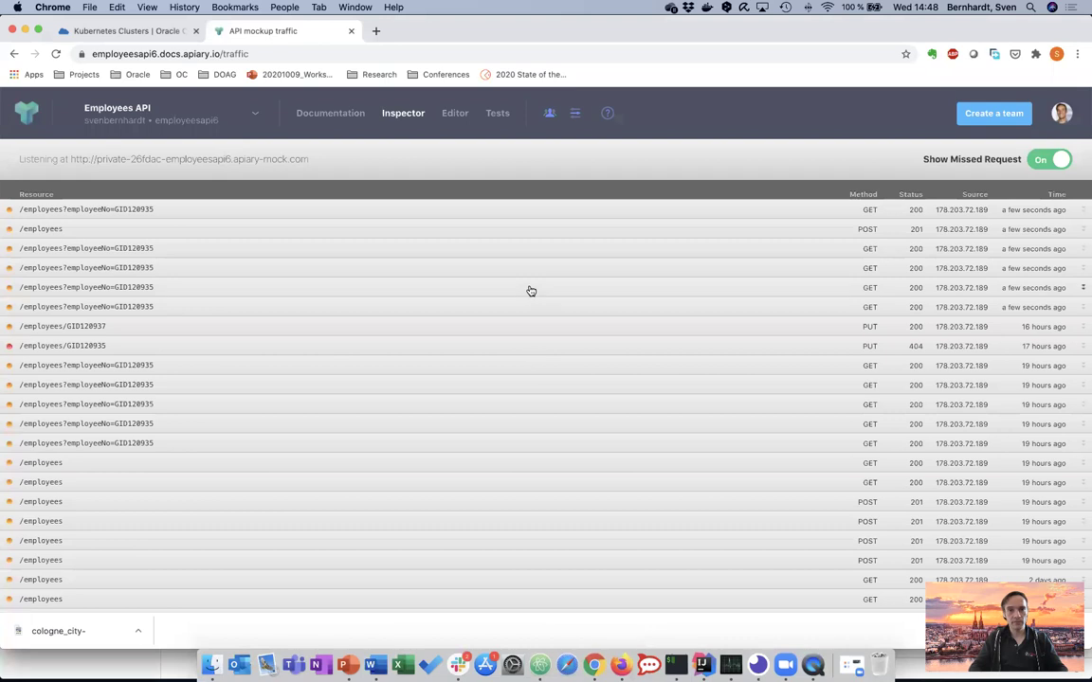
left_click(496, 114)
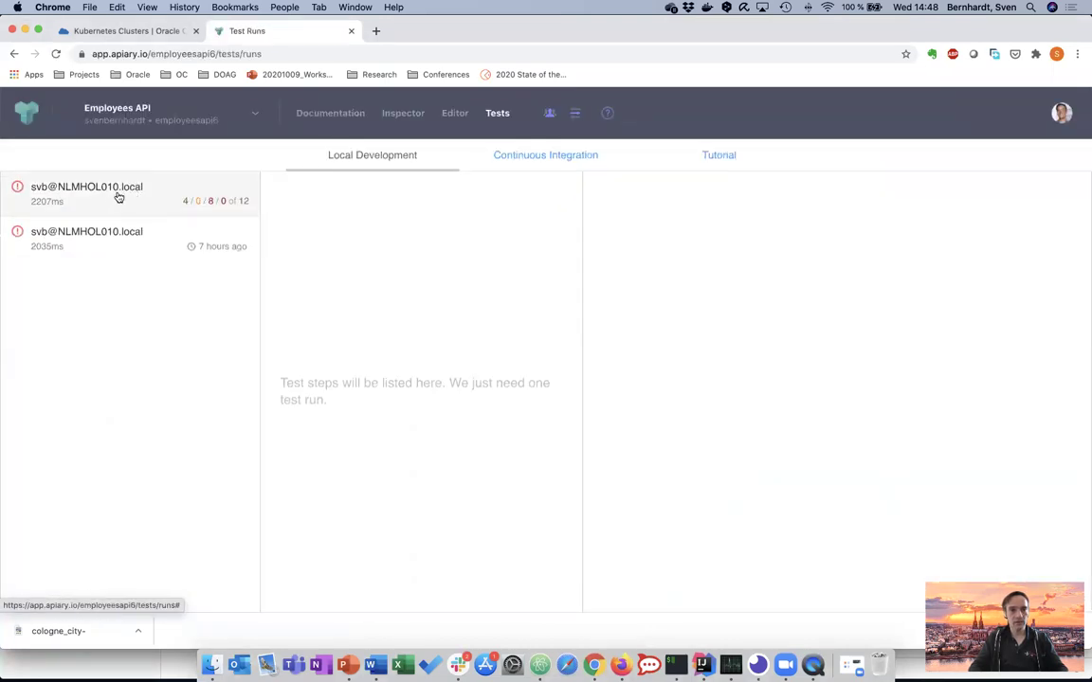
left_click(116, 198)
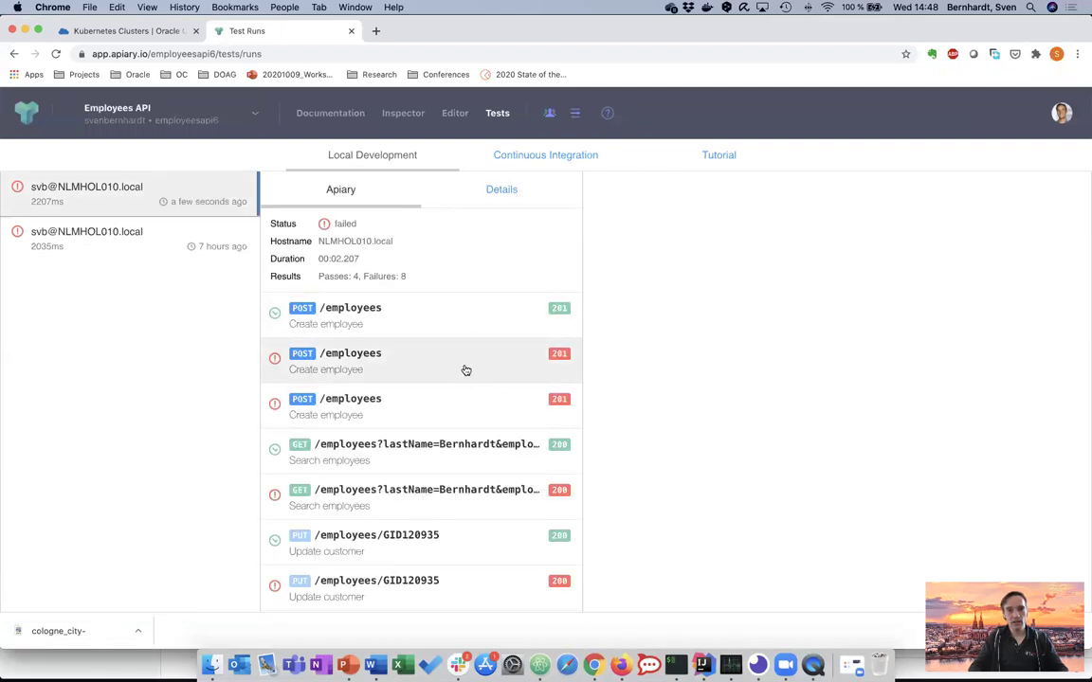
left_click(475, 337)
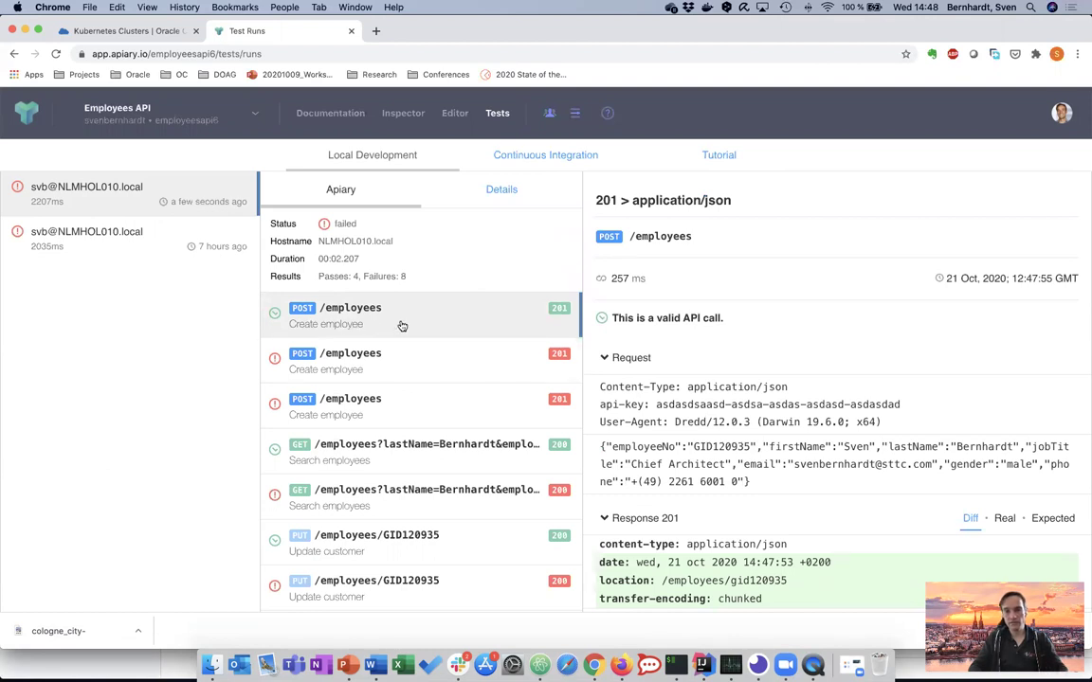
left_click(420, 374)
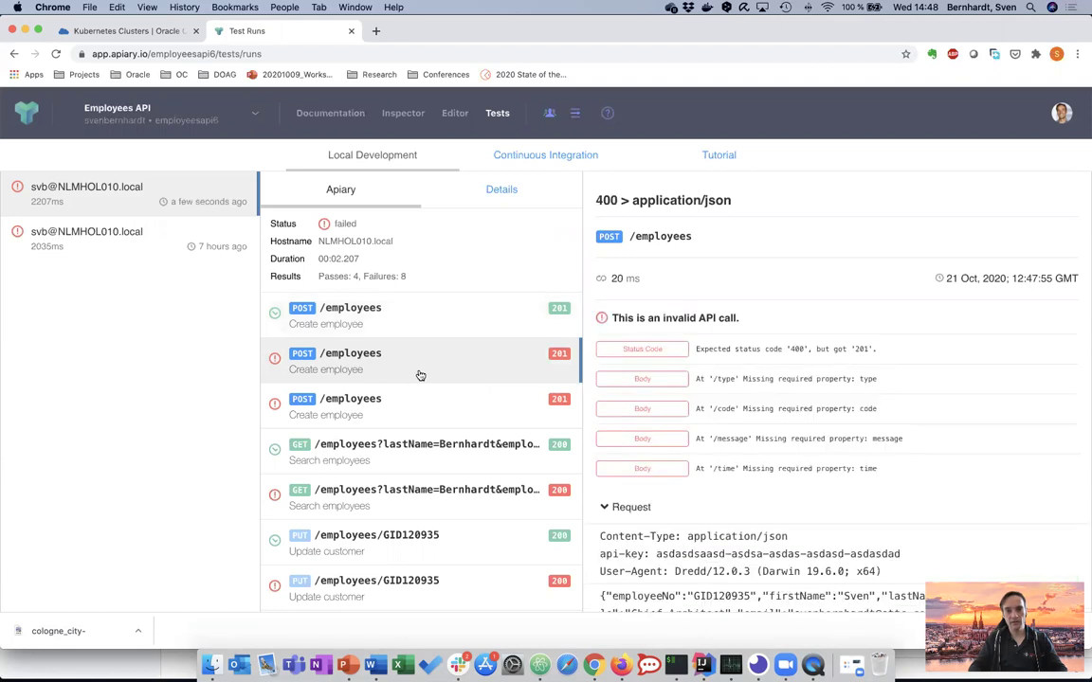
Examine the failed second Create employee test's request and expected response, and highlight its status code mismatch.
scroll(756, 451, "down", 2)
scroll(755, 451, "down", 5)
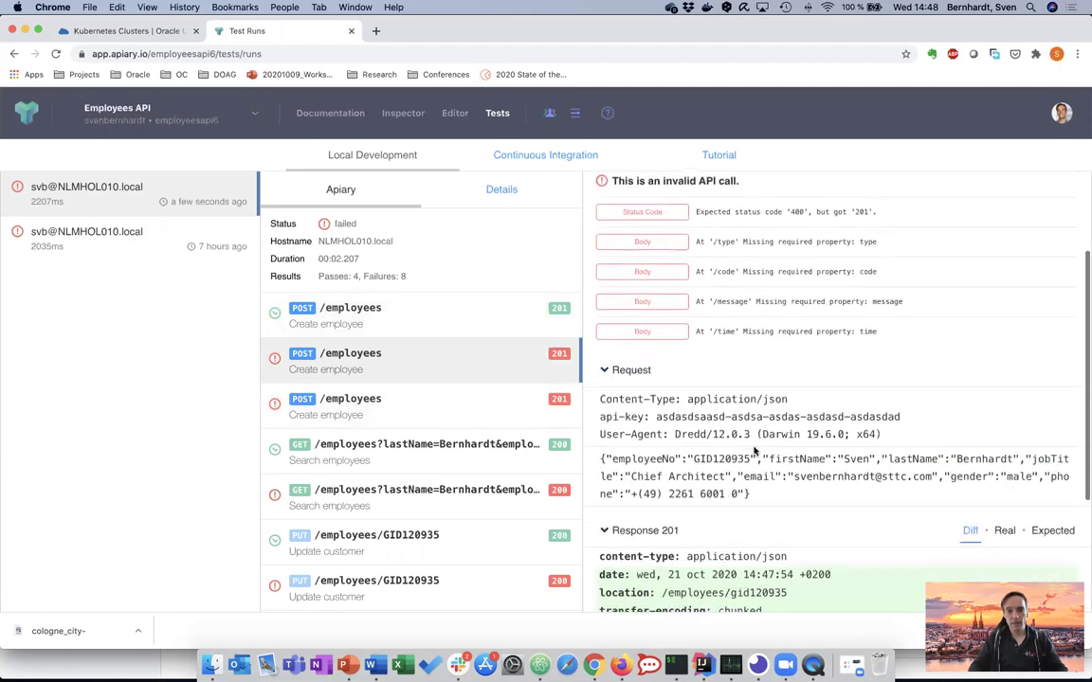
scroll(755, 451, "up", 3)
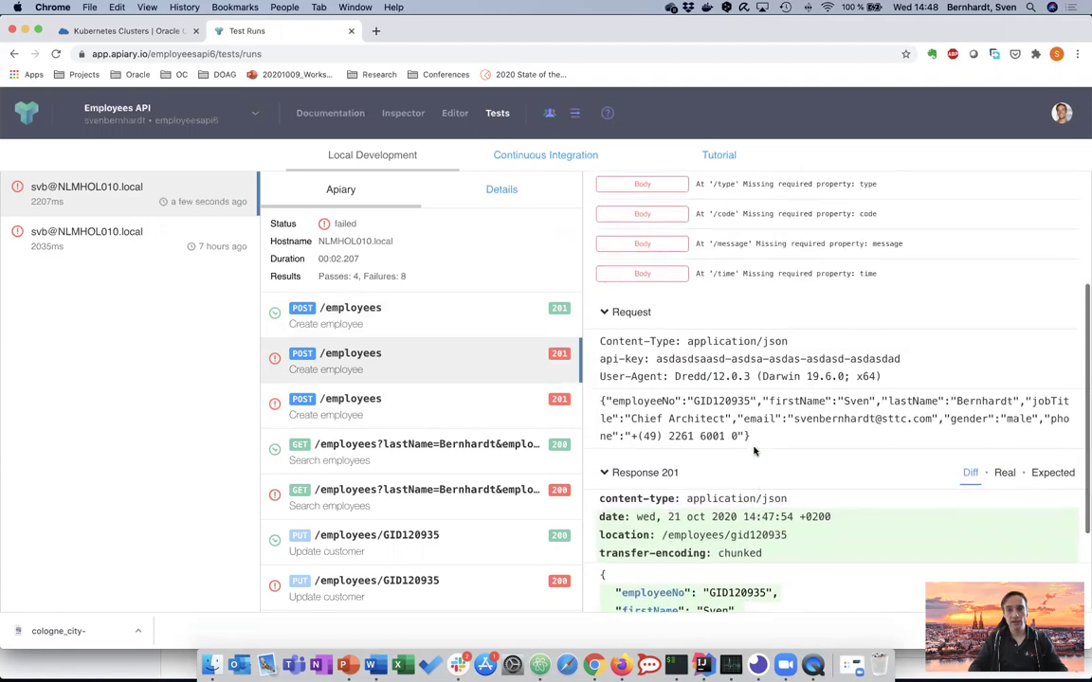
left_click(1052, 485)
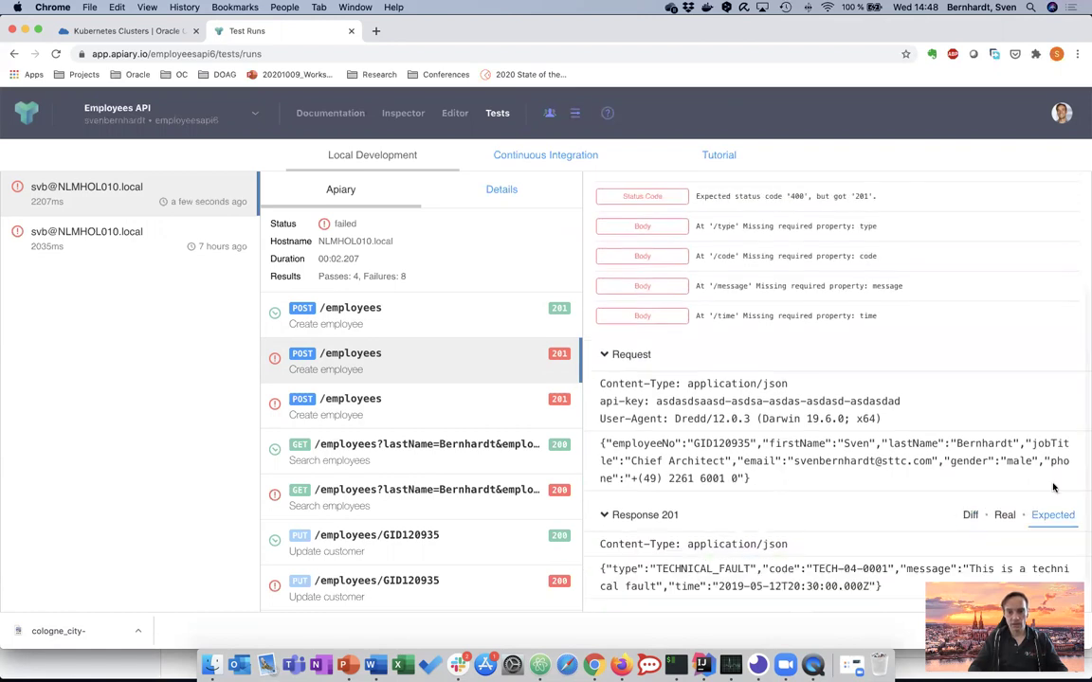
scroll(848, 470, "up", 4)
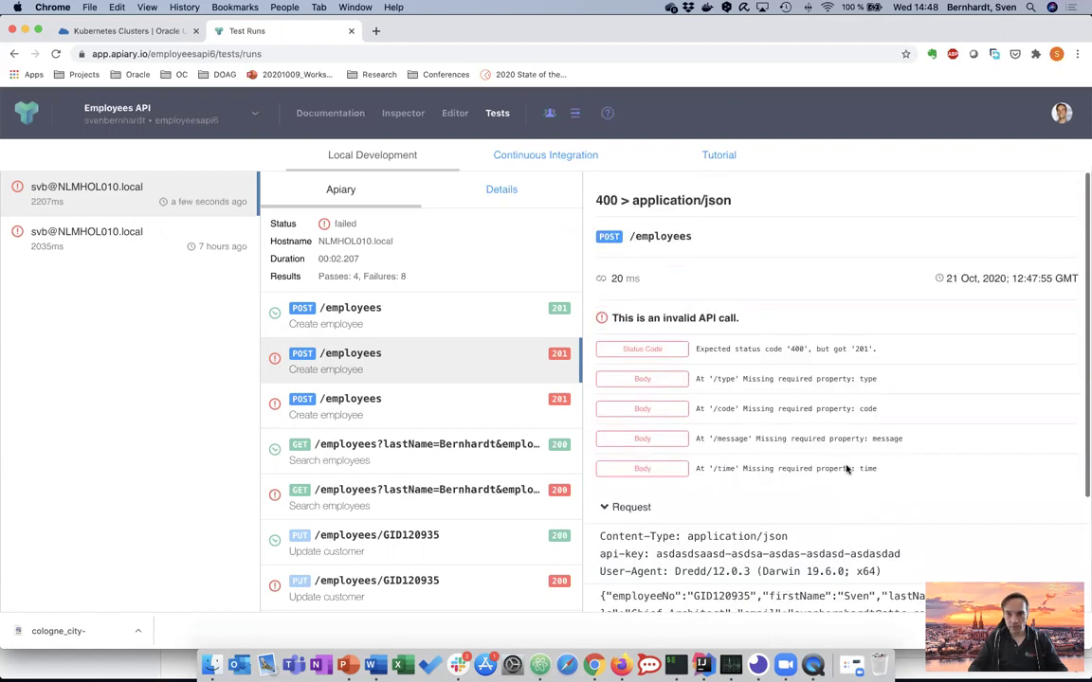
left_click_drag(696, 350, 882, 351)
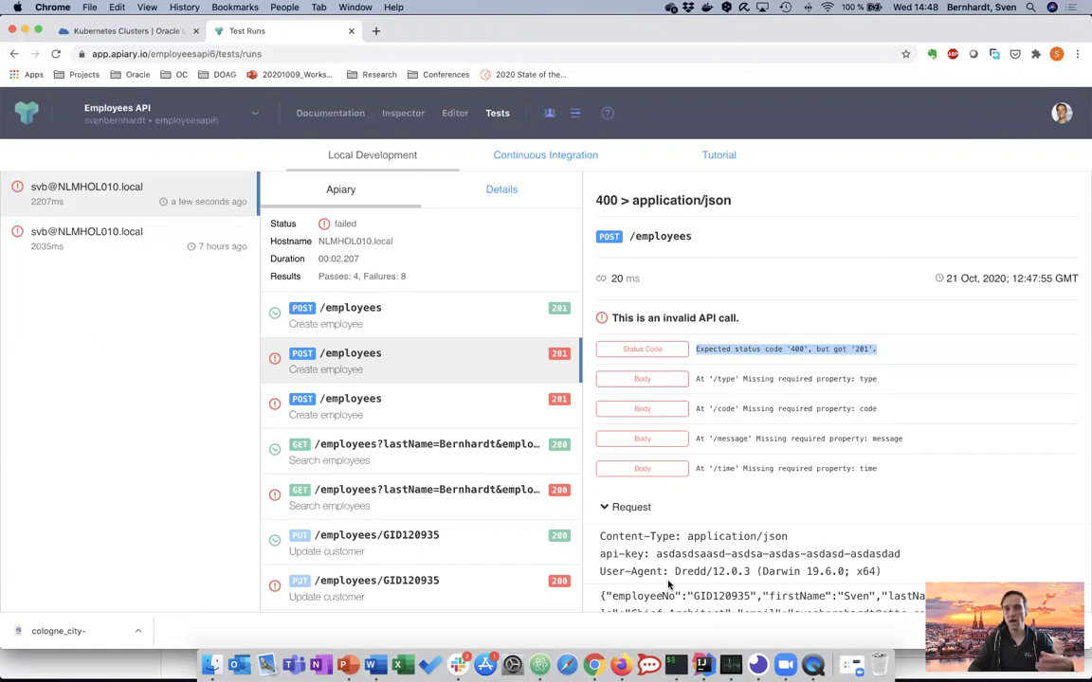
Switch to Insomnia and send the Get Employee request from the Employees OCI API GW folder twice, checking its gateway URL.
left_click(758, 665)
left_click(68, 200)
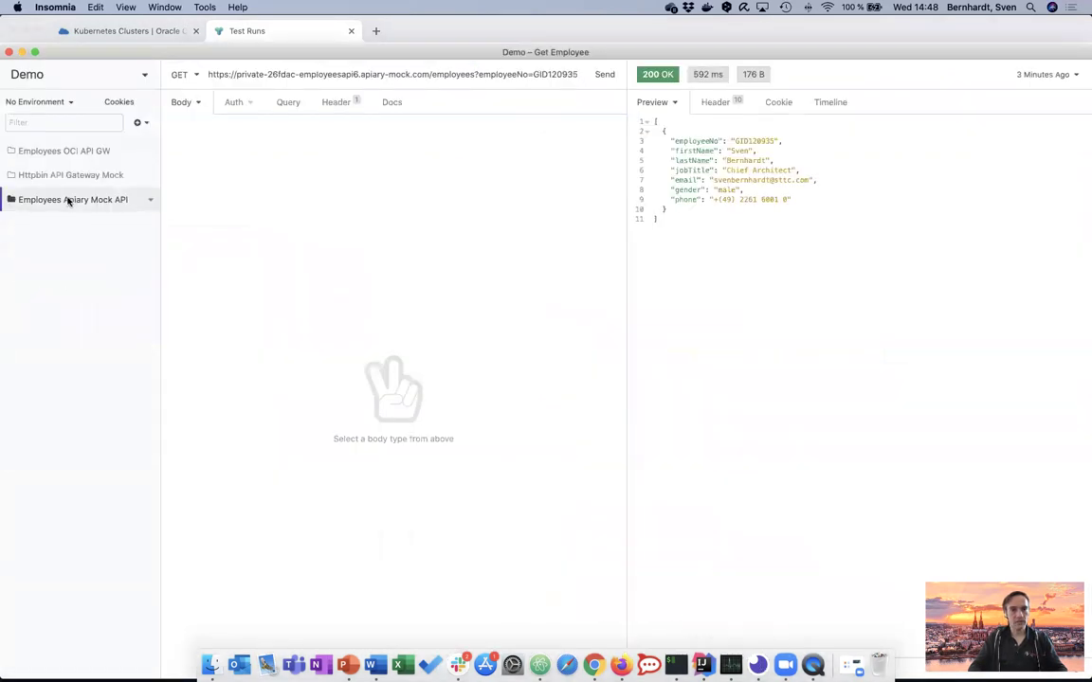
left_click(68, 152)
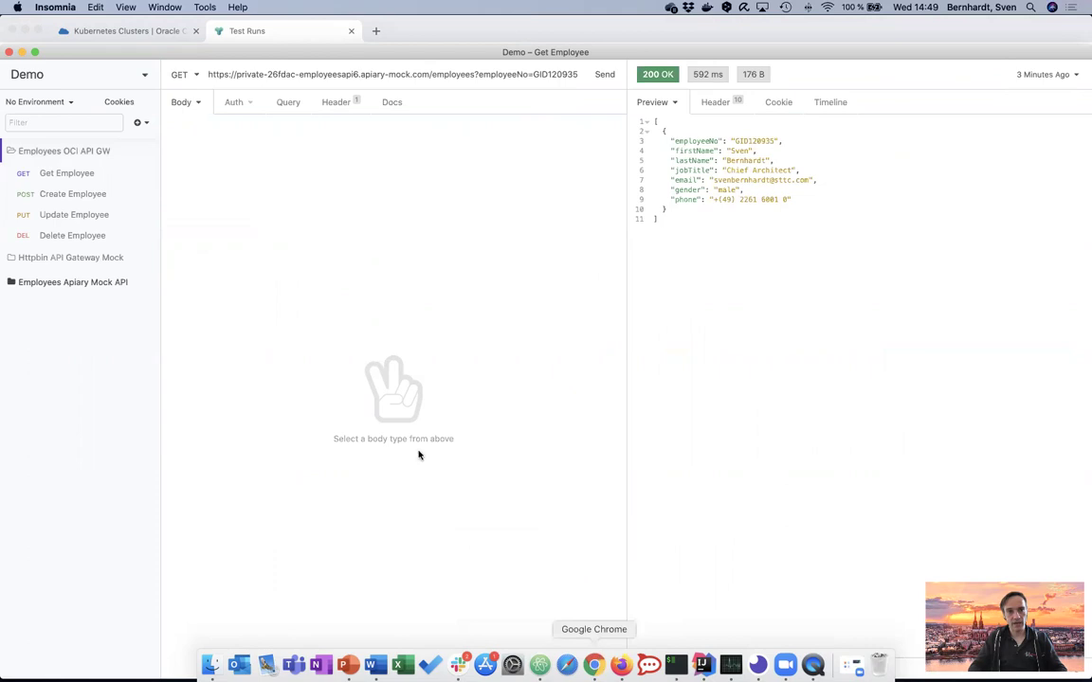
left_click(89, 176)
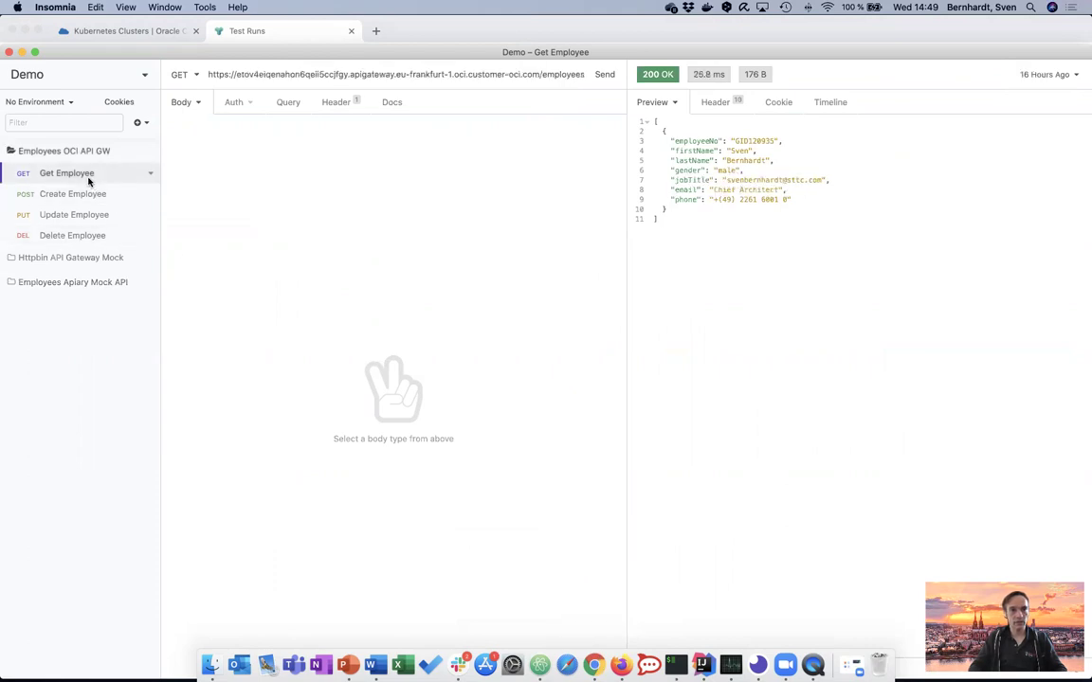
left_click(603, 76)
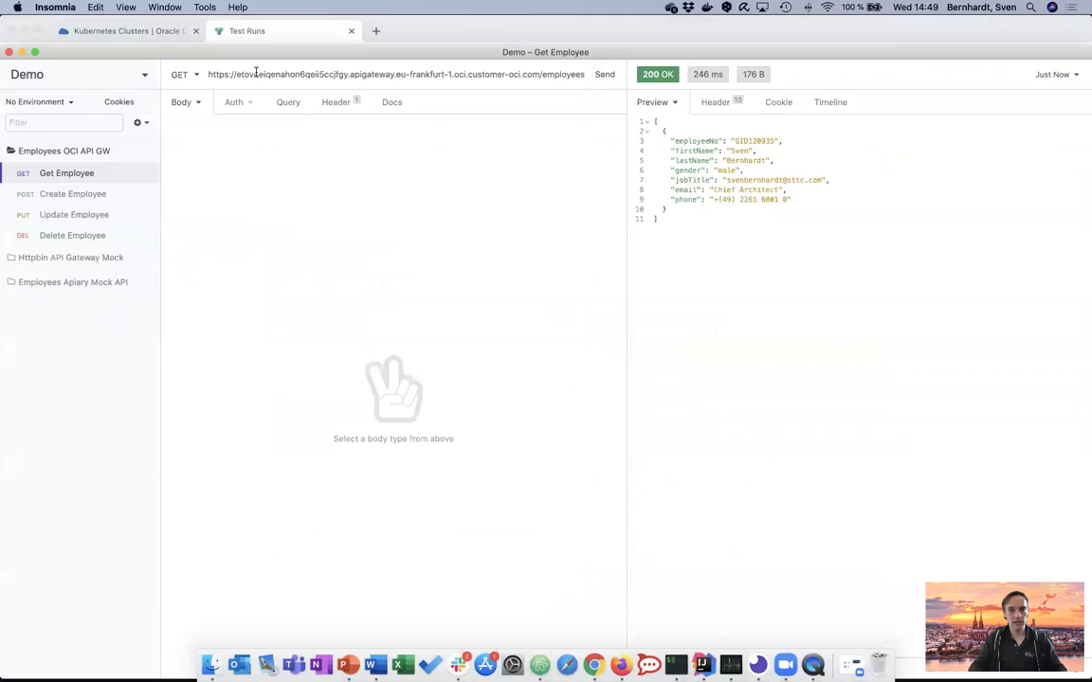
left_click_drag(206, 75, 590, 78)
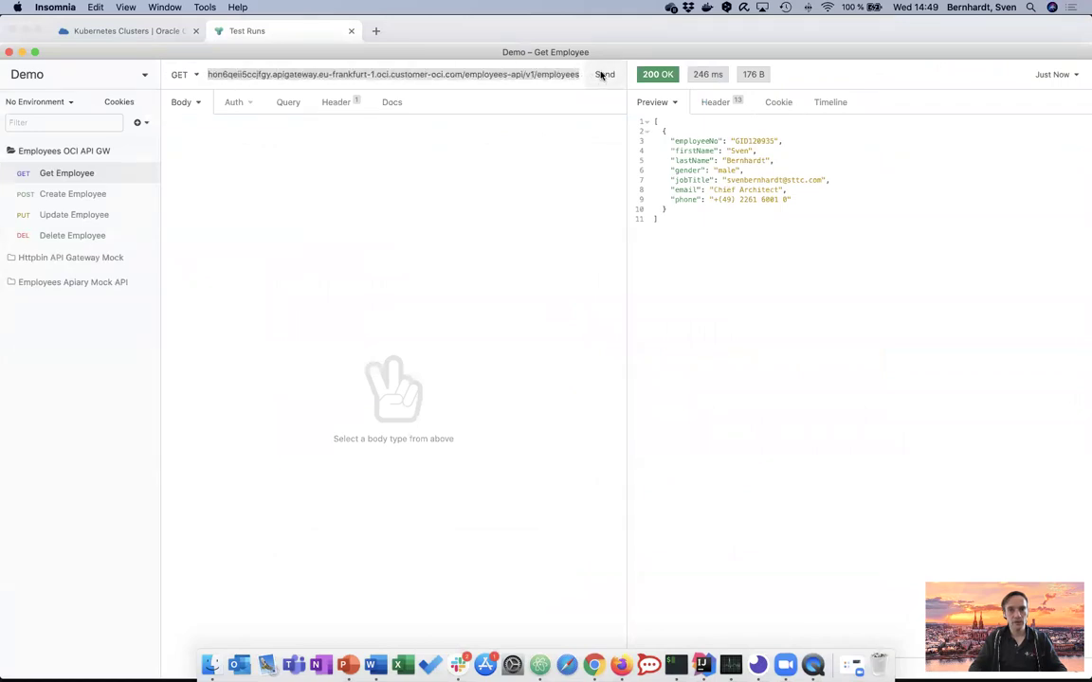
left_click(603, 75)
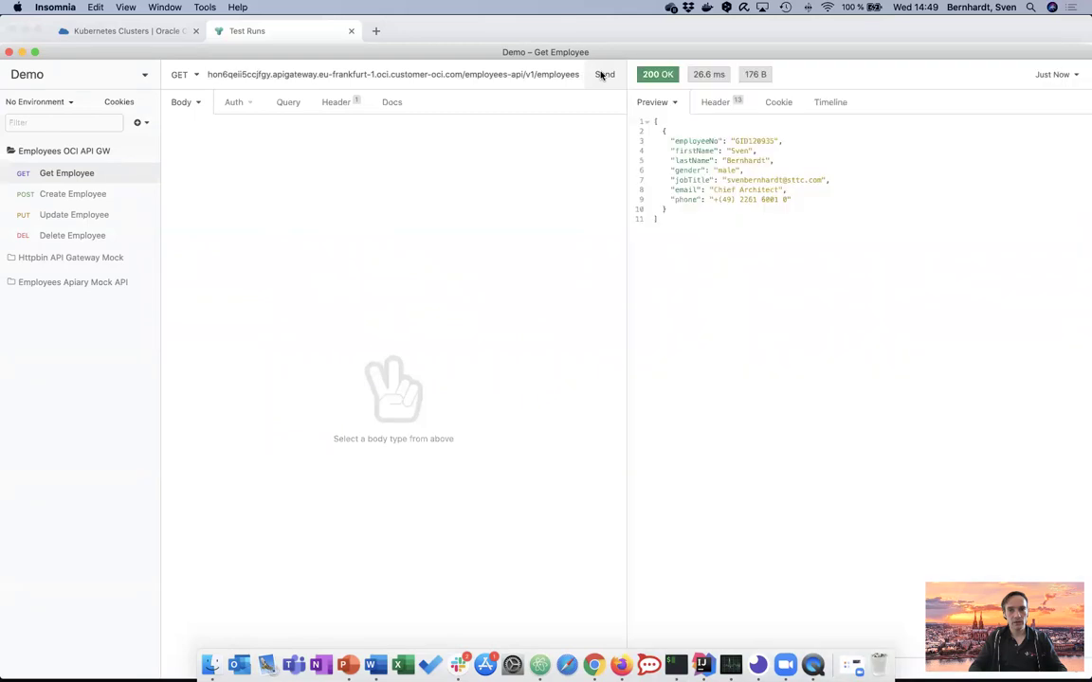
Send the Create Employee request through the OCI API gateway, and check the new entry by sending Get Employee again.
left_click(92, 195)
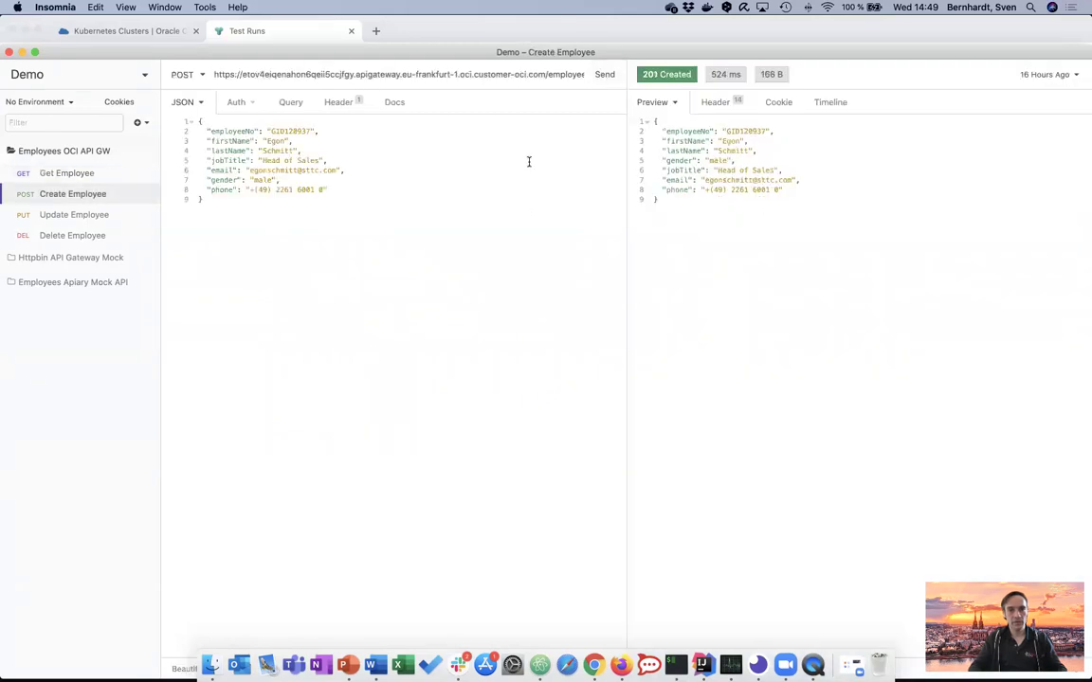
left_click(607, 78)
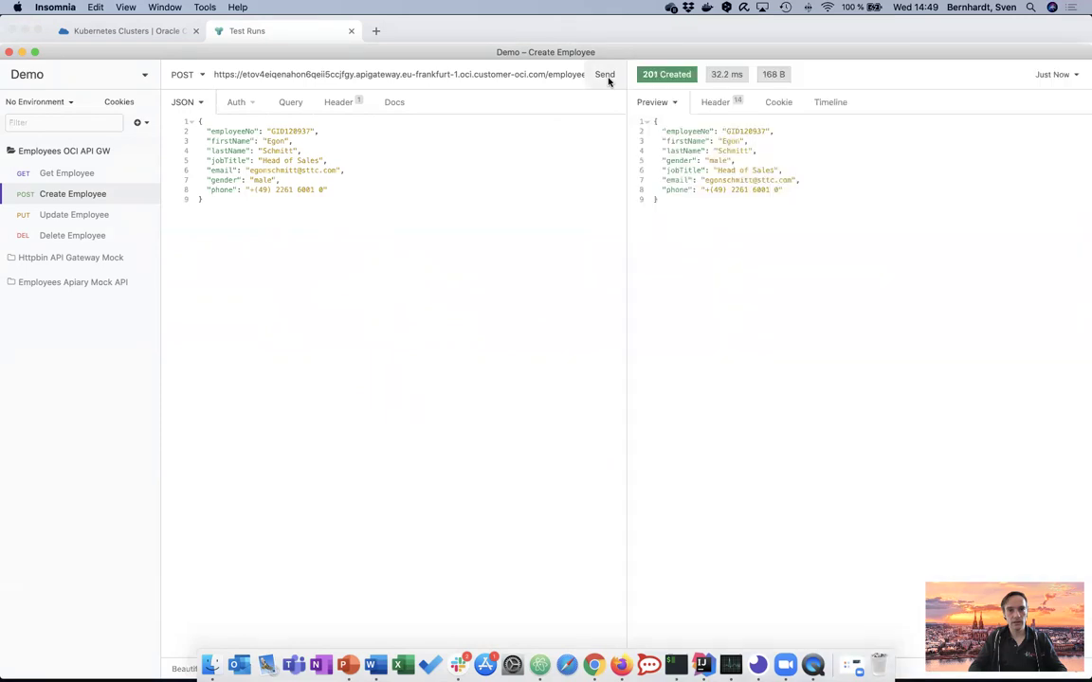
left_click(62, 173)
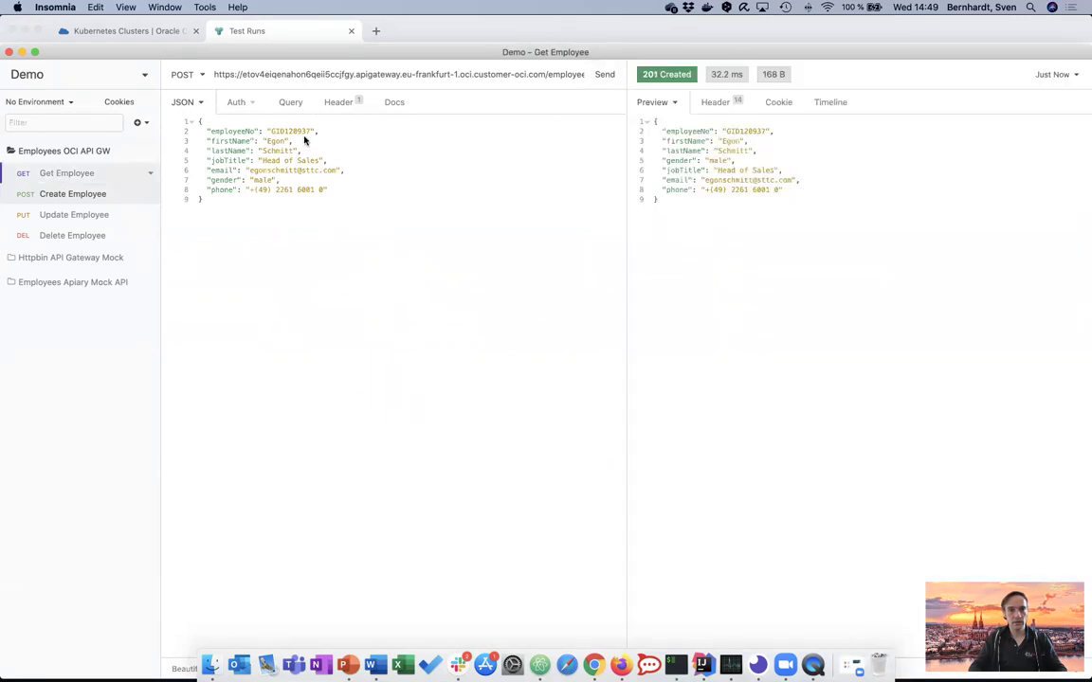
left_click(603, 75)
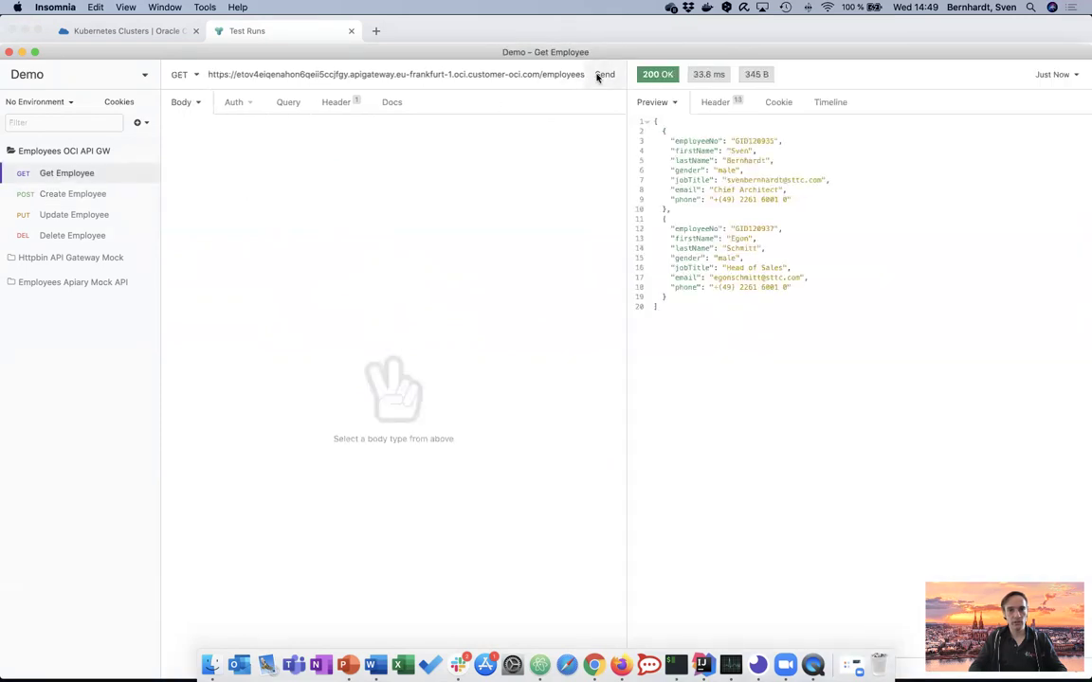
Switch to iTerm, open the employee-service pod's logs in k9s, and move the window clear of Insomnia's request bar.
left_click(675, 665)
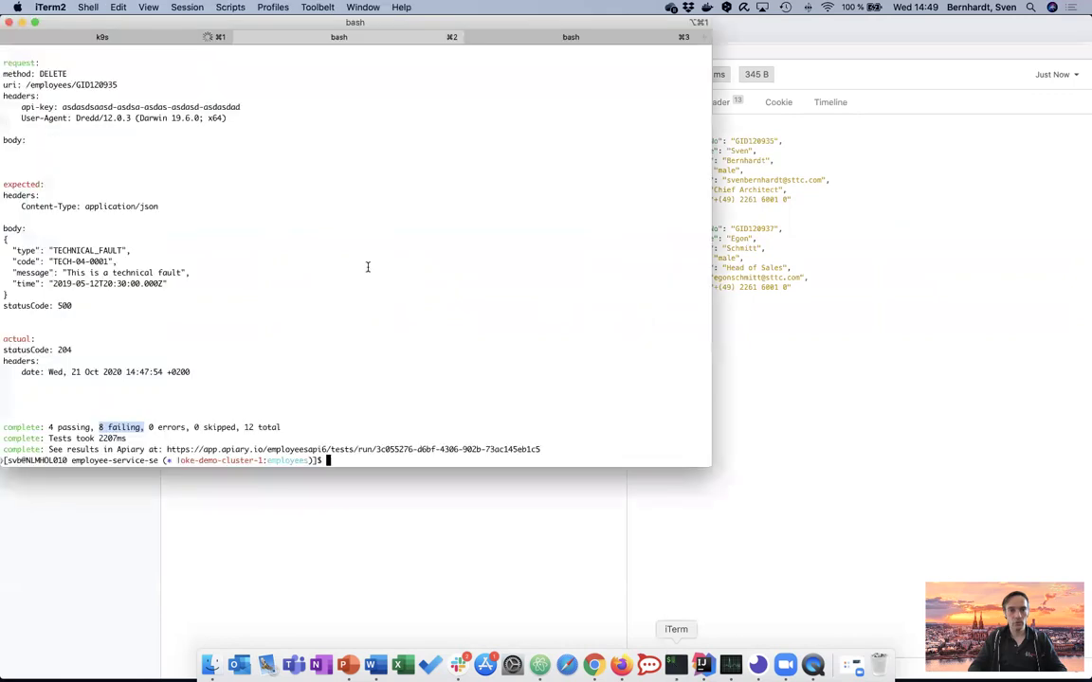
left_click(149, 38)
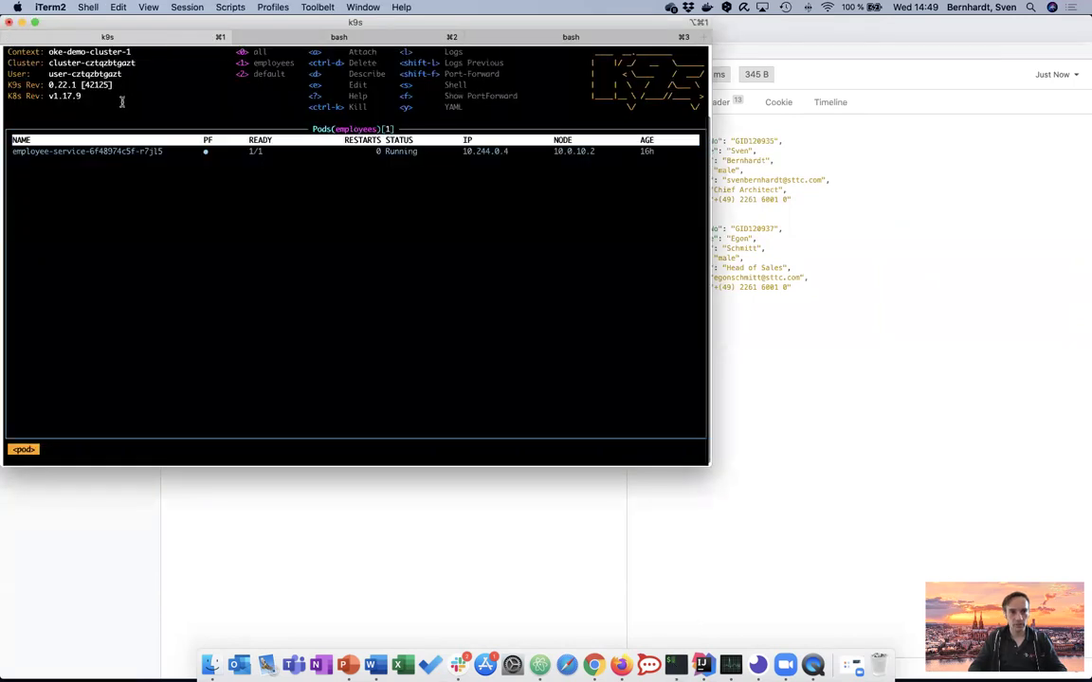
key("Down")
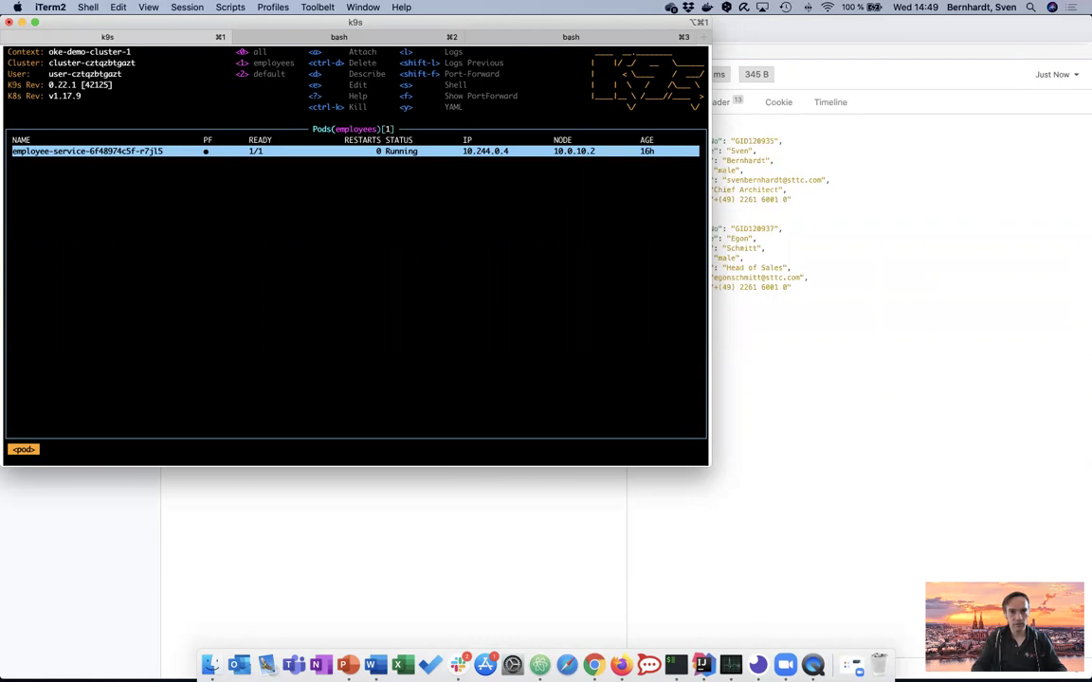
key("l")
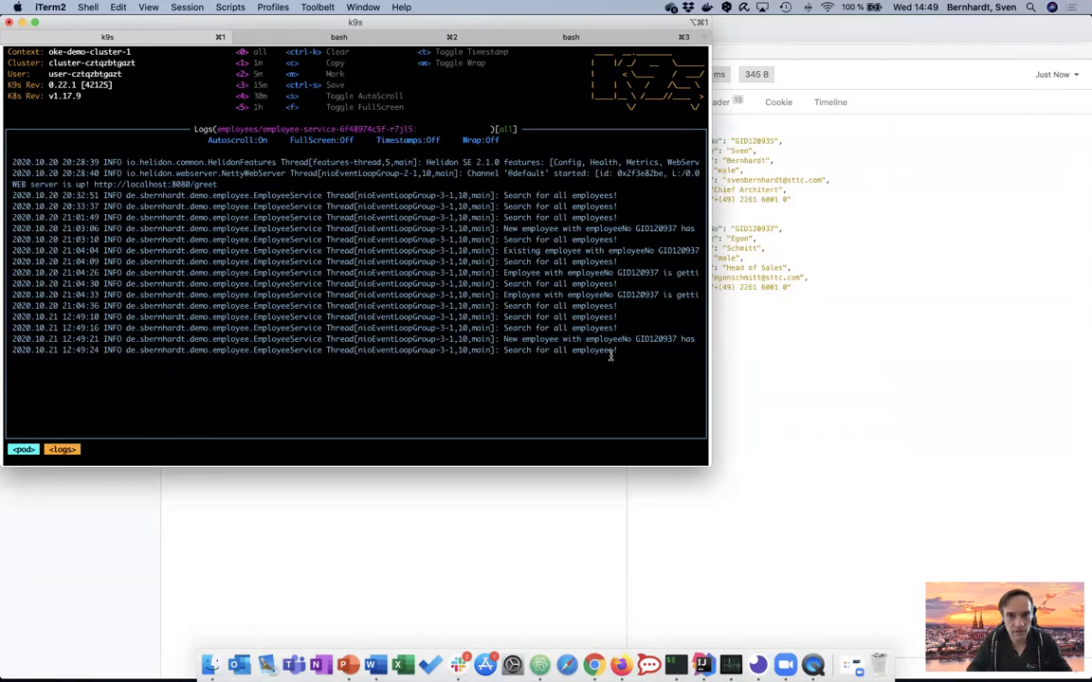
left_click_drag(331, 24, 541, 158)
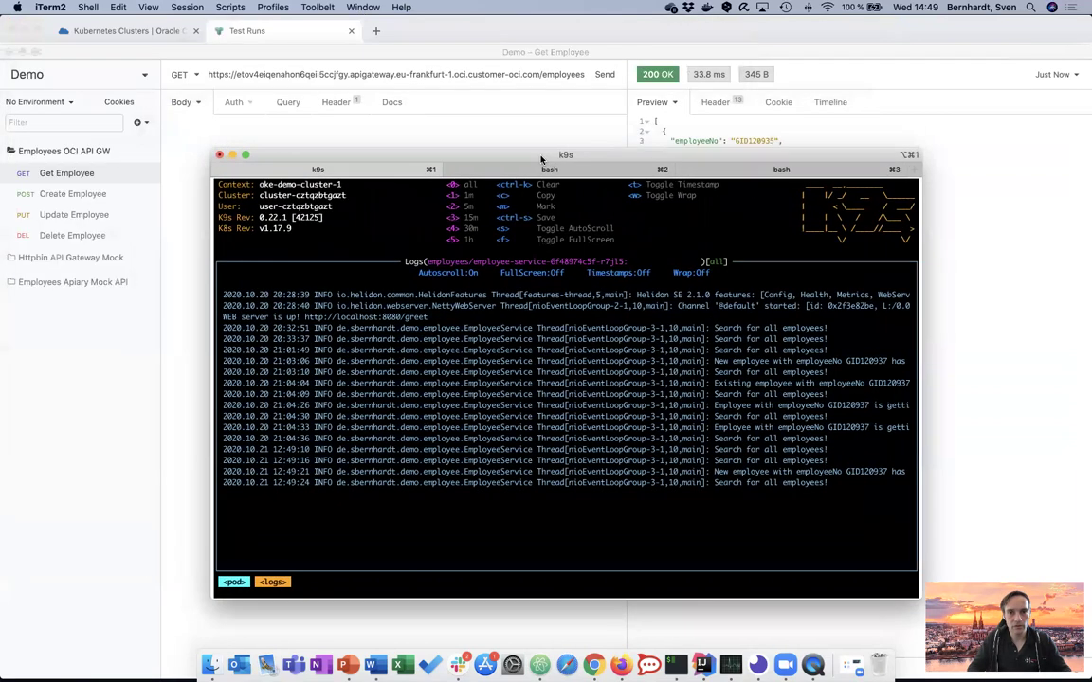
Send Get Employee three more times from Insomnia, and highlight the matching new entries in the k9s pod logs.
left_click(606, 76)
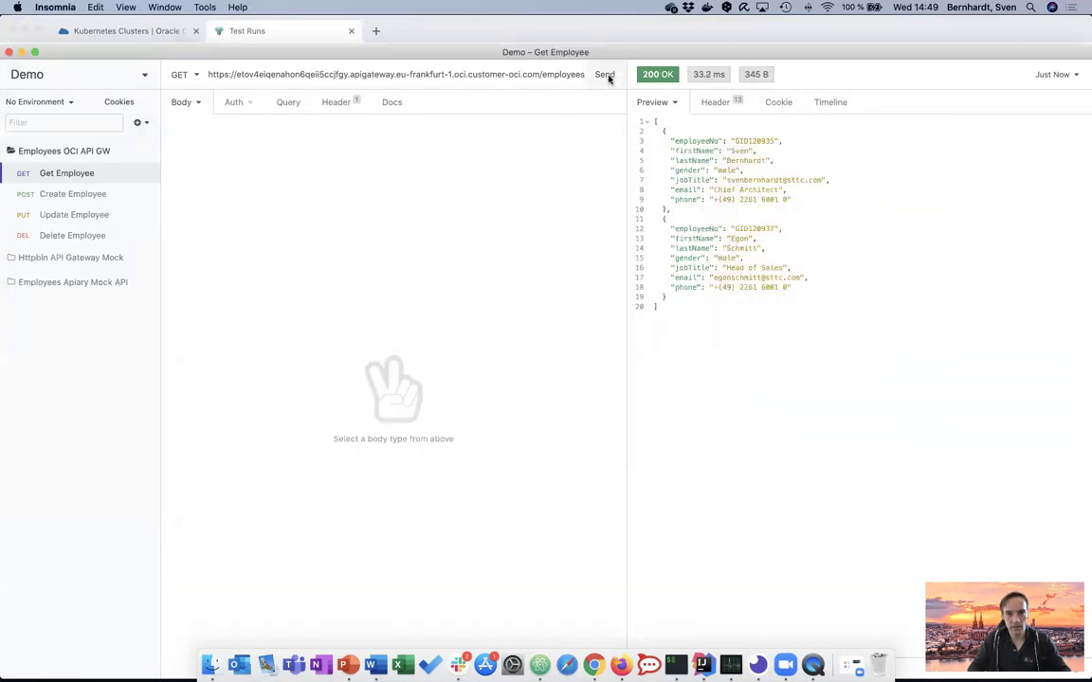
left_click(604, 75)
key("super+Tab")
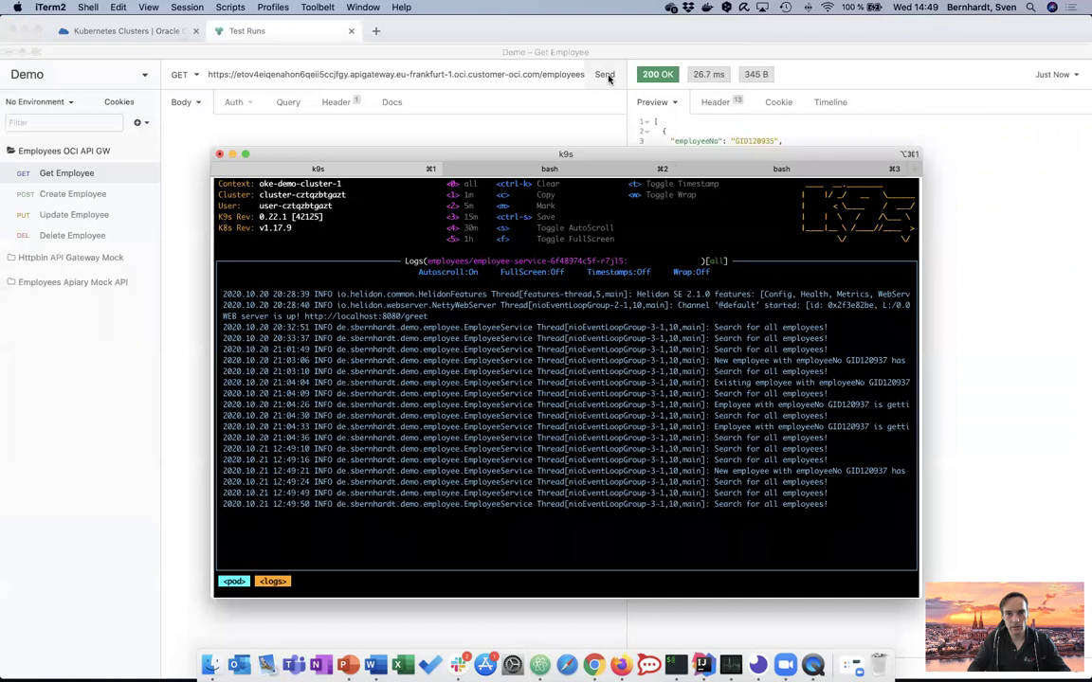
left_click(607, 75)
key("super+Tab")
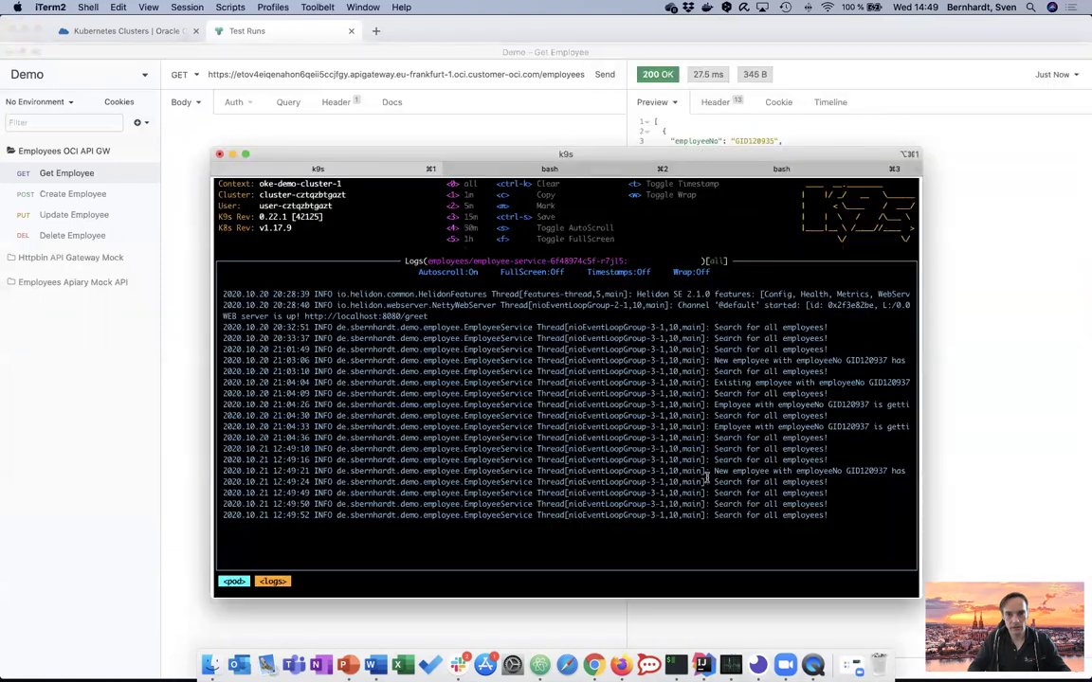
left_click_drag(831, 516, 565, 492)
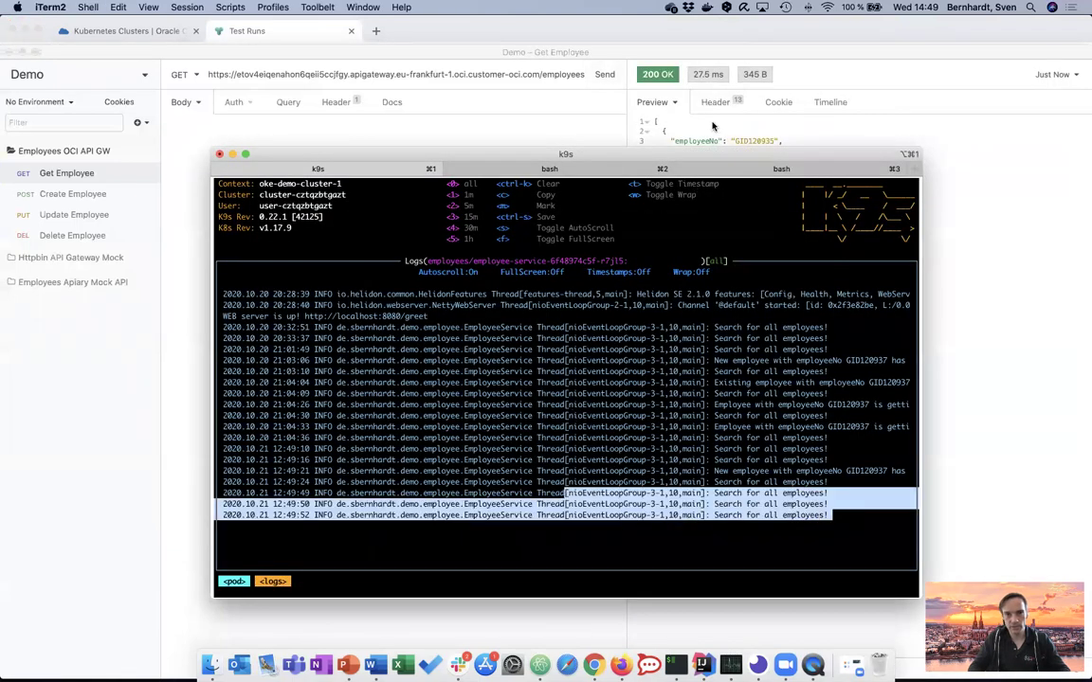
Rearrange the overlapping windows by moving Insomnia down, and bring Chrome to the front with its window enlarged.
left_click(388, 28)
left_click_drag(389, 28, 389, 69)
left_click_drag(1050, 56, 728, 61)
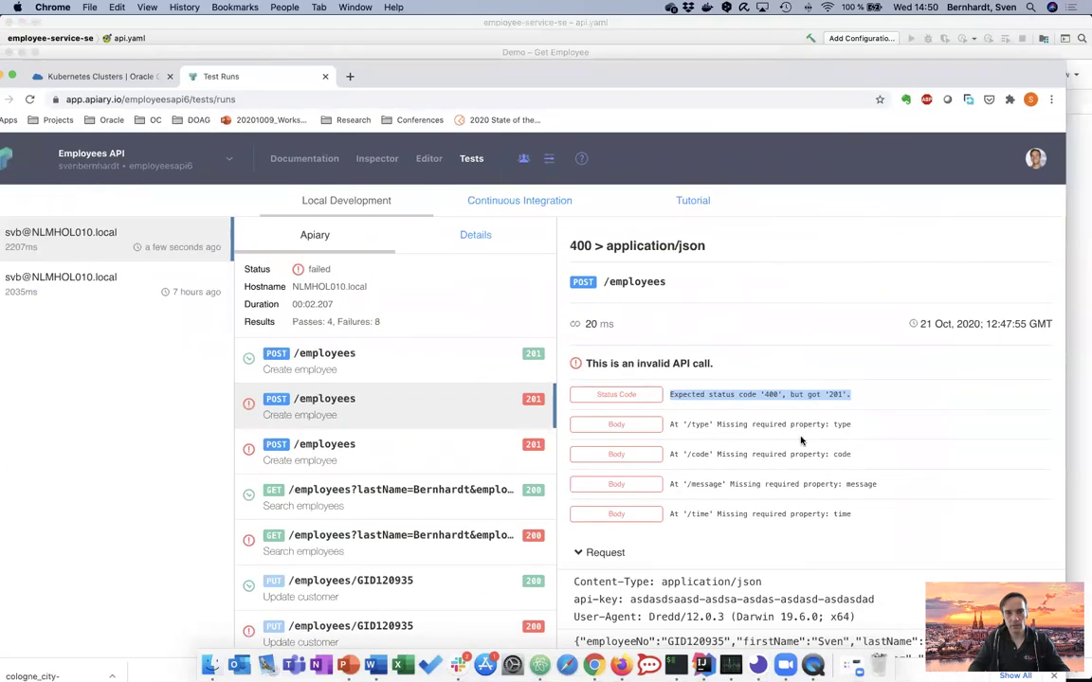
left_click(675, 663)
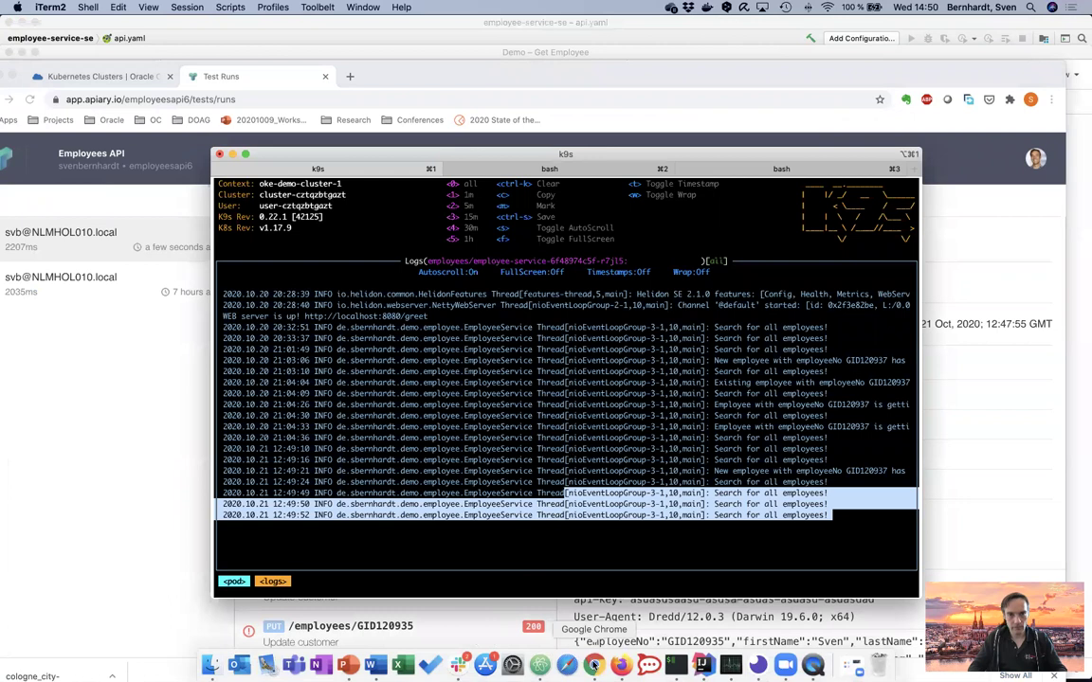
left_click(535, 605)
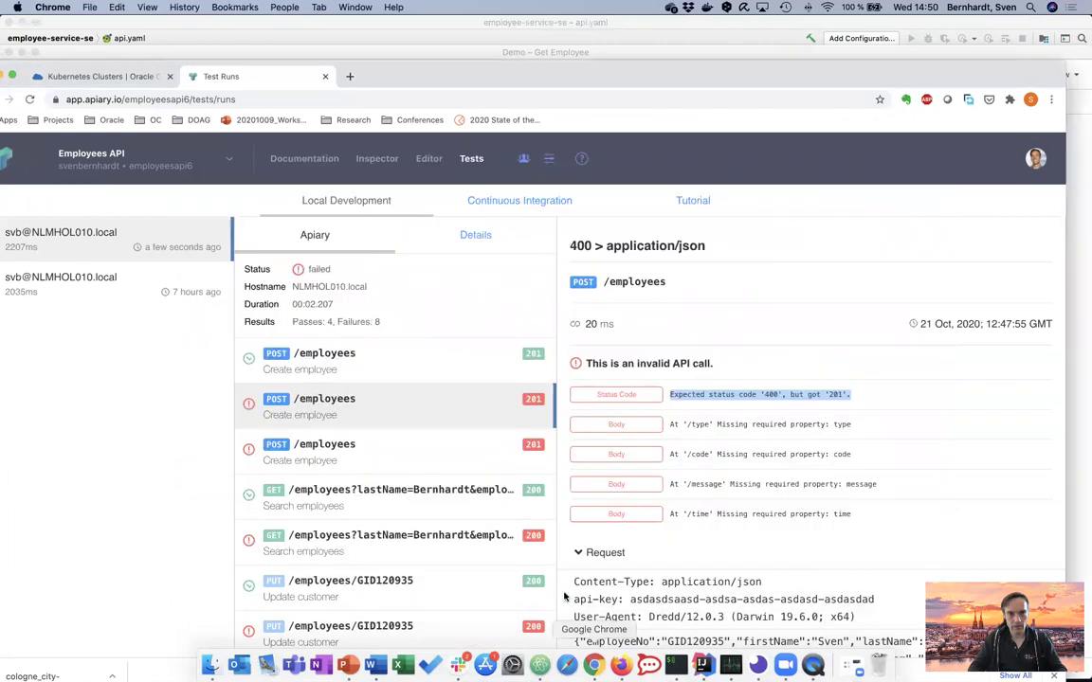
left_click(417, 59)
left_click_drag(434, 54, 414, 91)
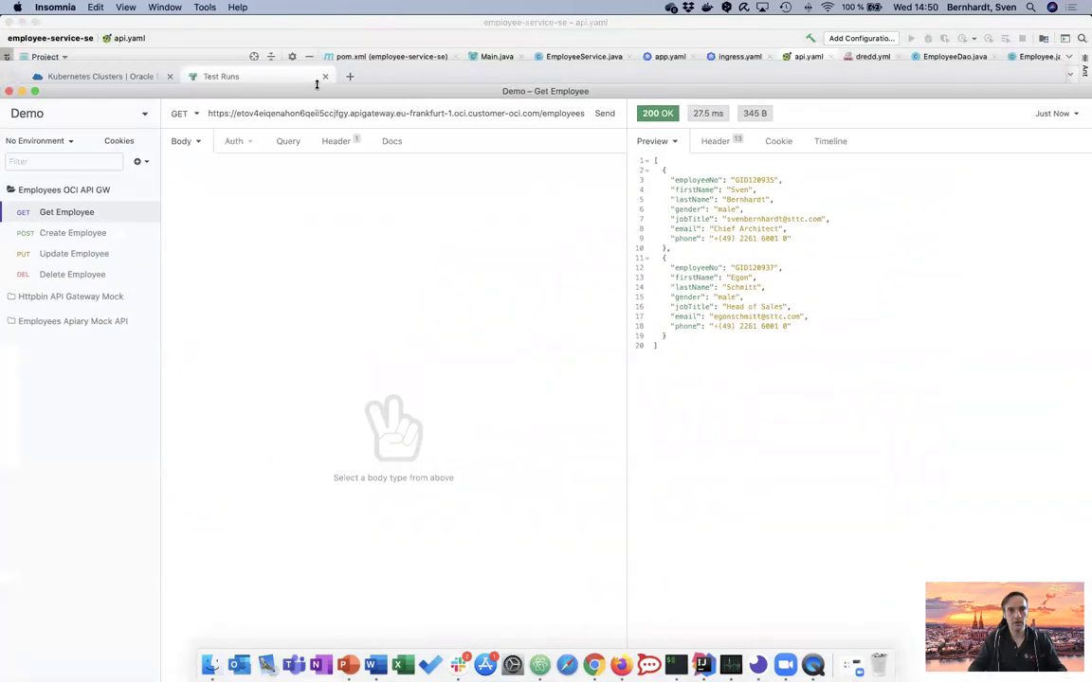
key("super+Tab")
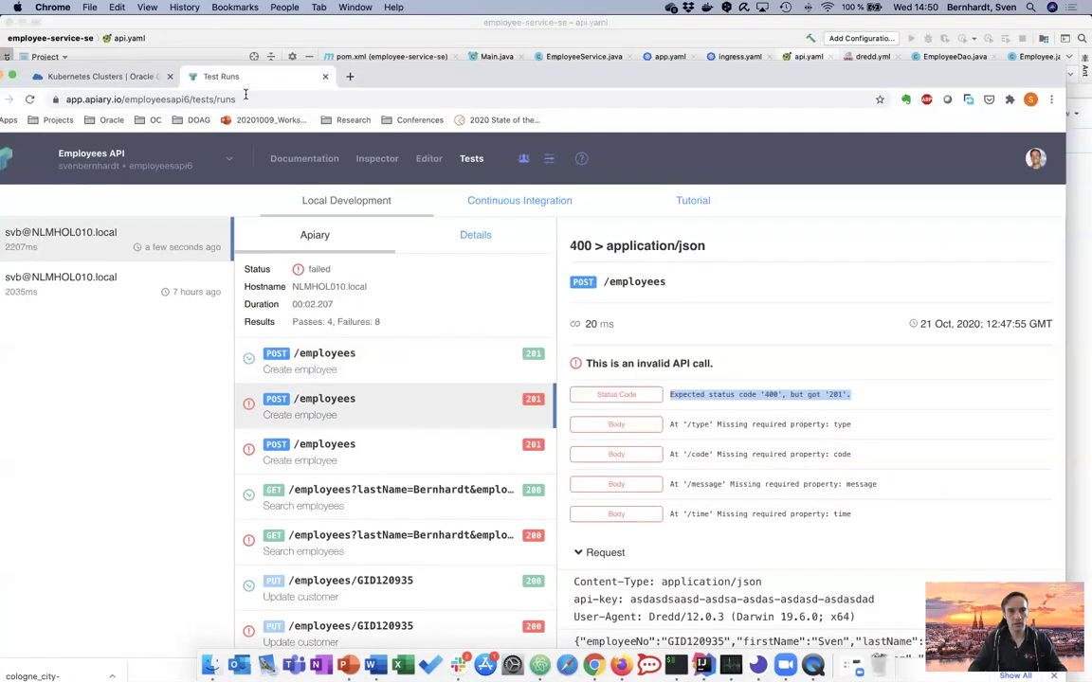
double_click(425, 54)
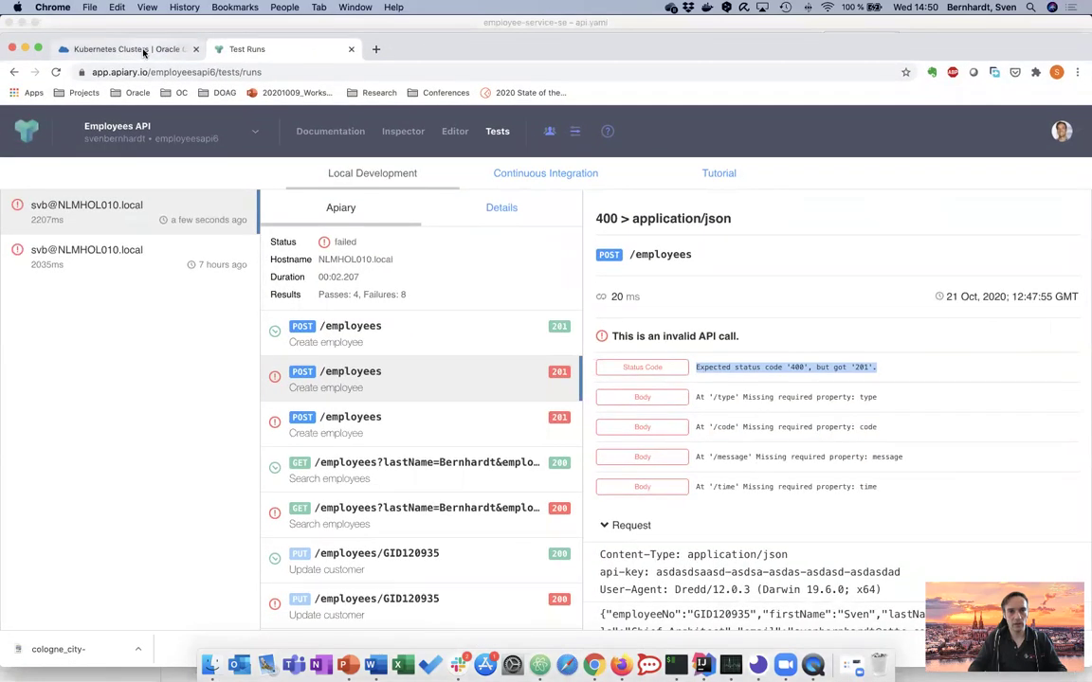
Go to the Oracle Cloud console's Container Registry and view the details of the employee-service image version 0.1.0.
left_click(142, 48)
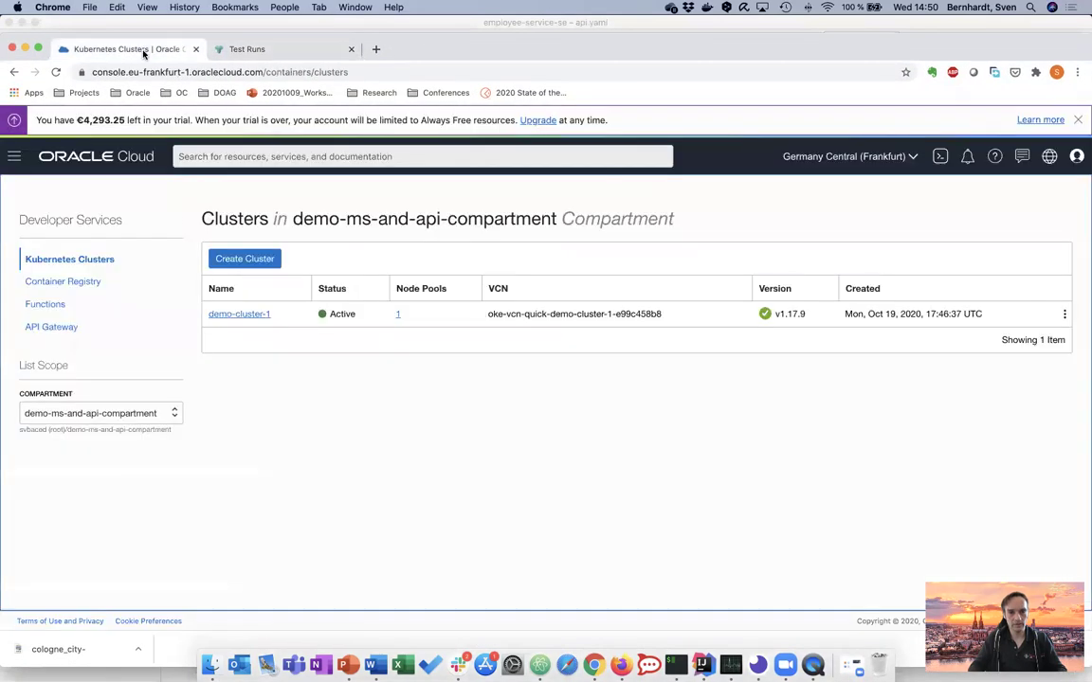
double_click(104, 220)
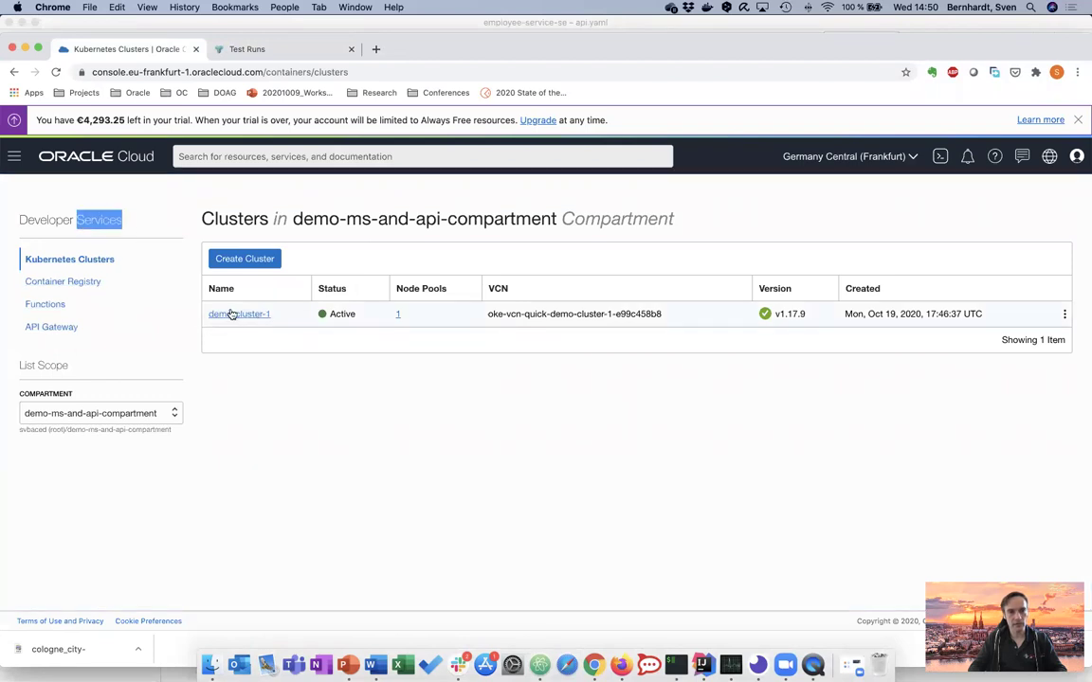
left_click(100, 282)
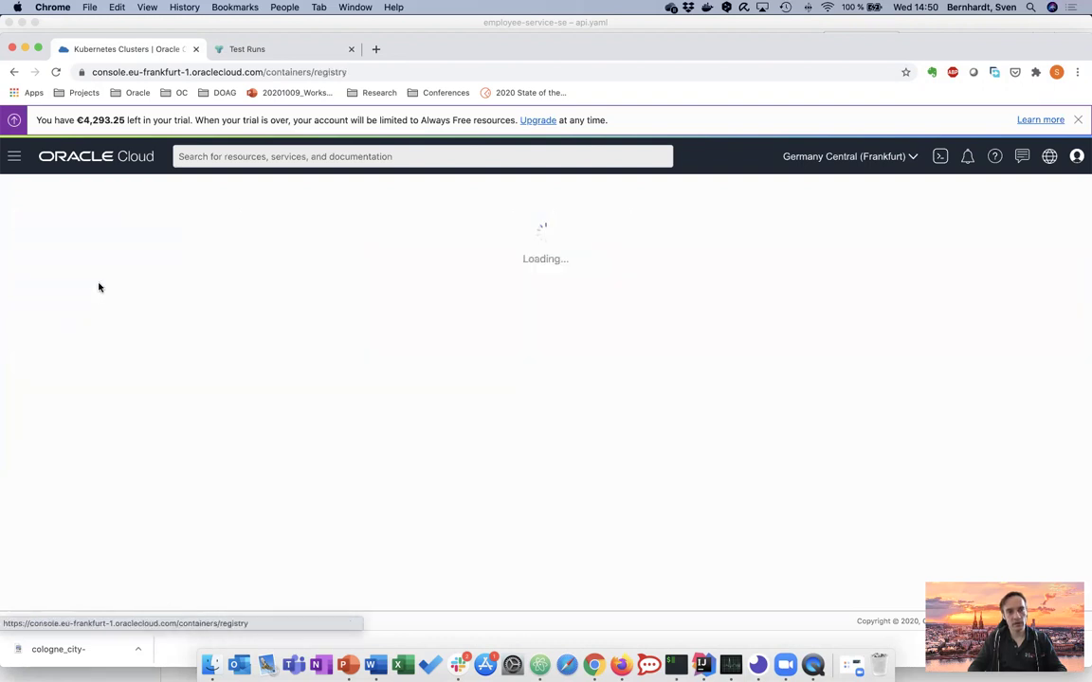
left_click(217, 334)
left_click(265, 356)
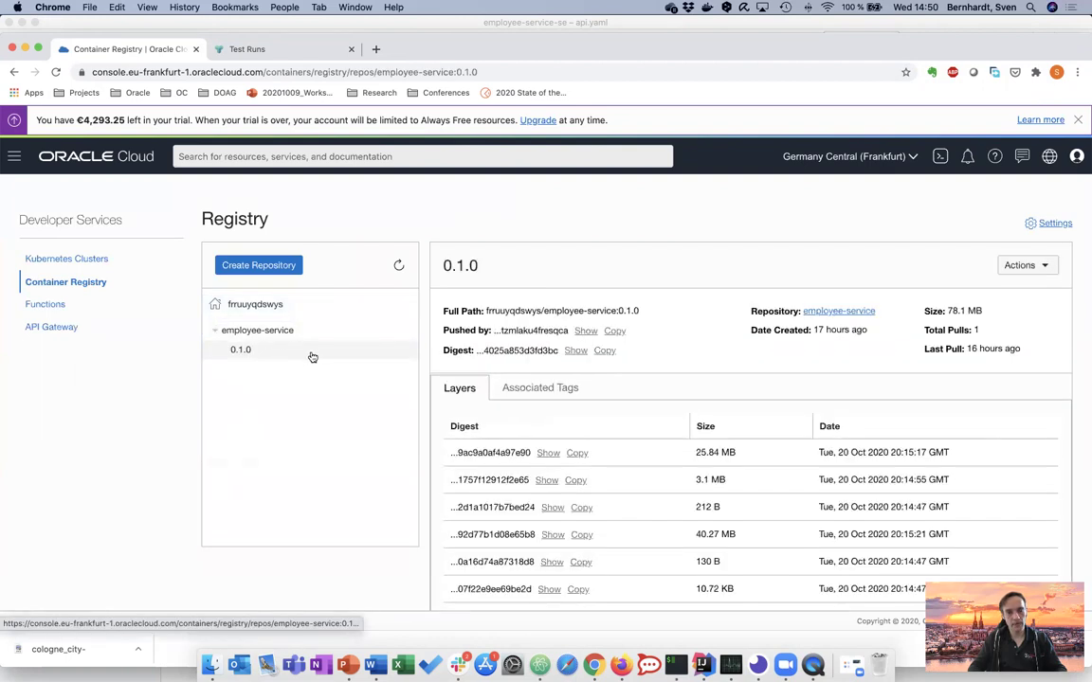
Go to the API Gateway service's list of APIs and open the details of the active Employees API.
left_click(52, 327)
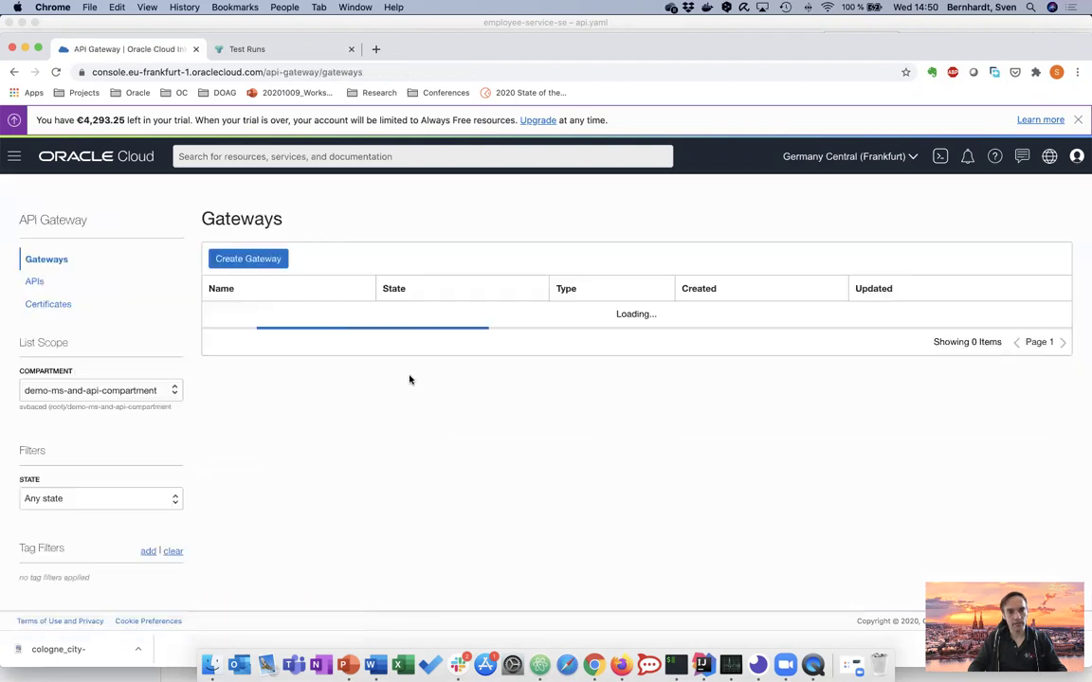
left_click(34, 282)
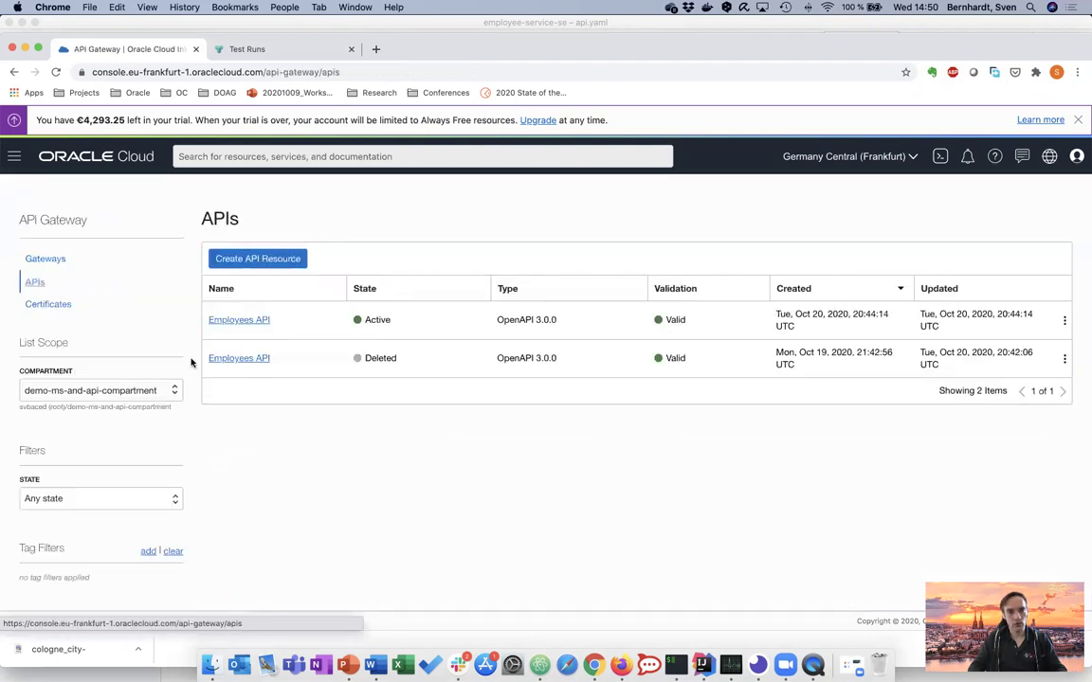
left_click(259, 322)
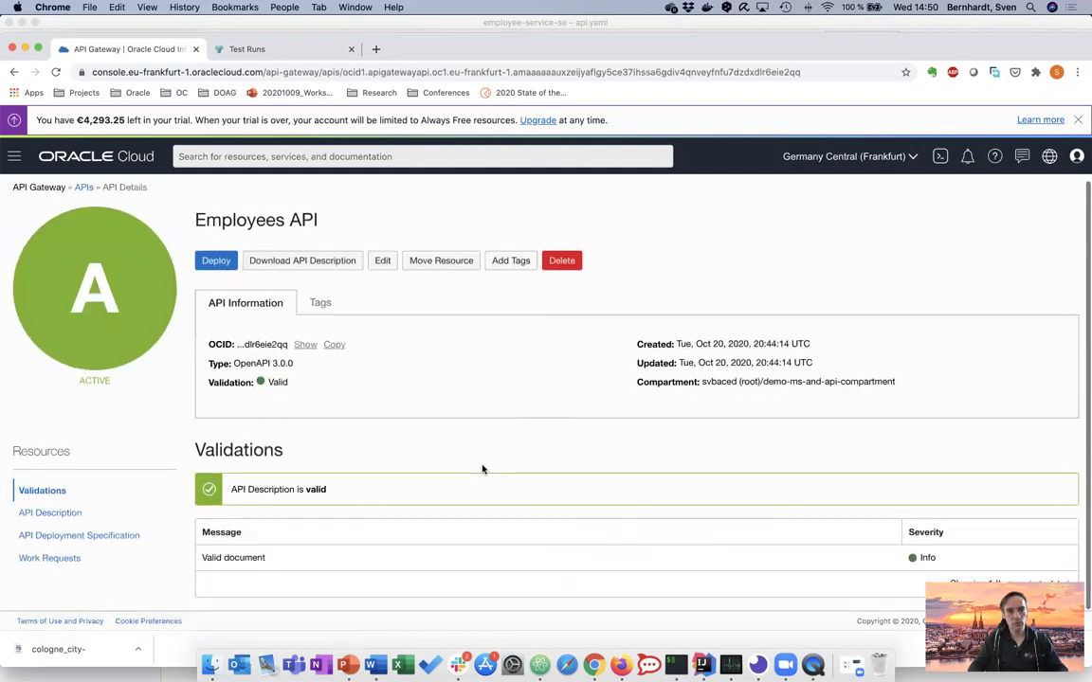
Examine the Employees API's OpenAPI description, including its search and create employee operations, and return to its beginning.
left_click(87, 516)
scroll(597, 504, "down", 10)
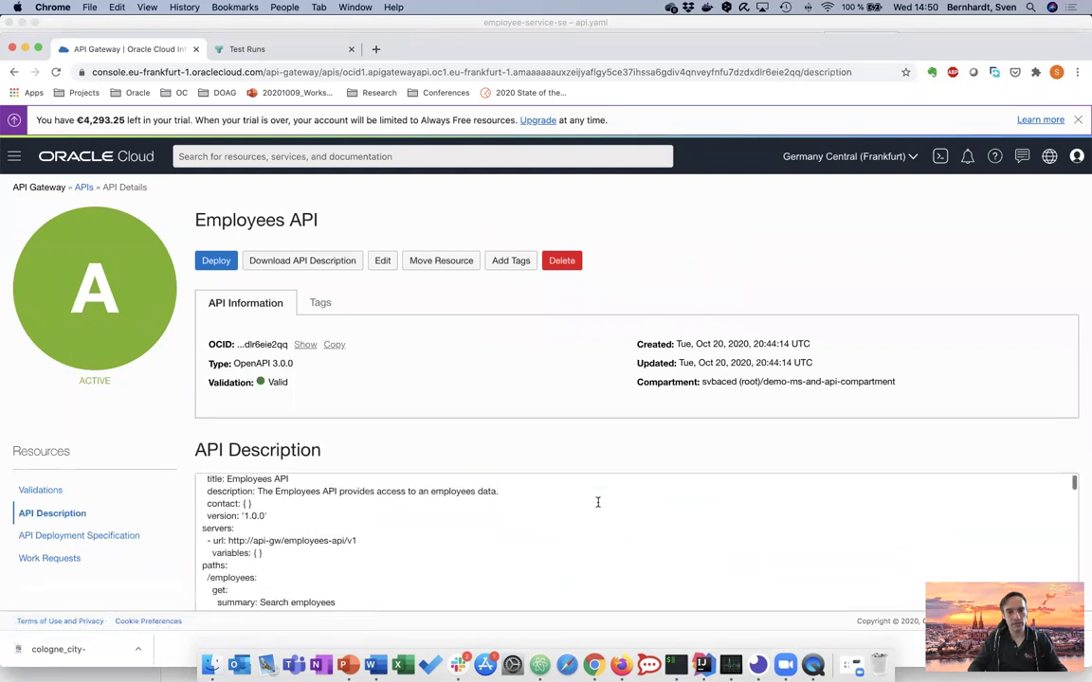
scroll(597, 503, "up", 10)
scroll(1079, 345, "down", 2)
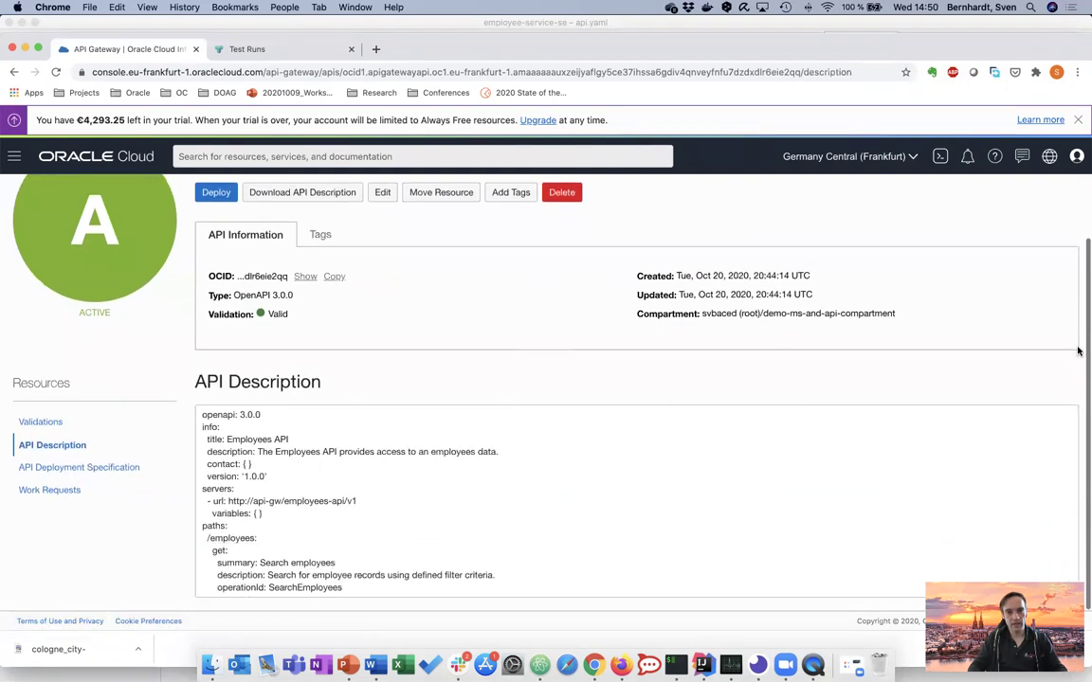
scroll(610, 451, "down", 8)
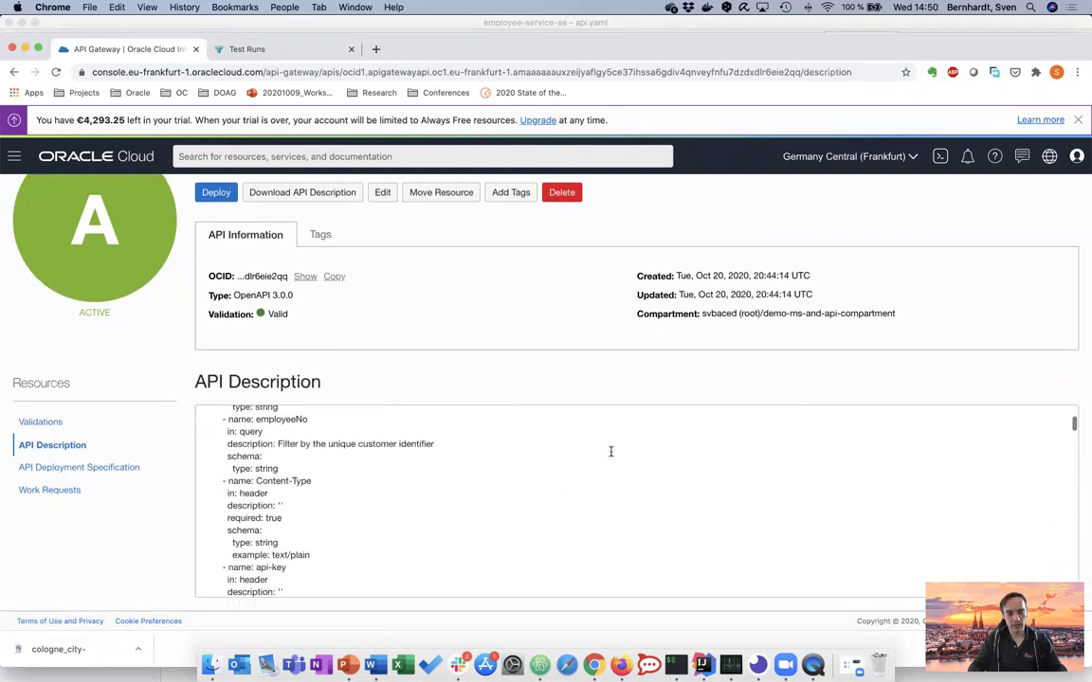
scroll(611, 451, "down", 10)
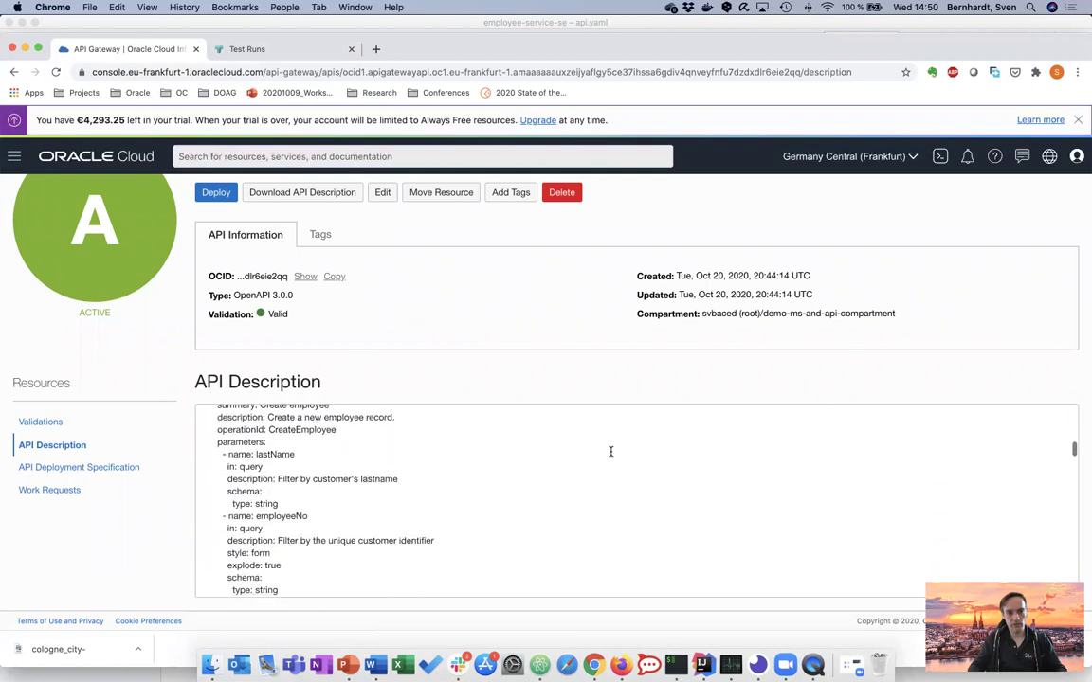
scroll(611, 451, "down", 3)
scroll(611, 451, "up", 15)
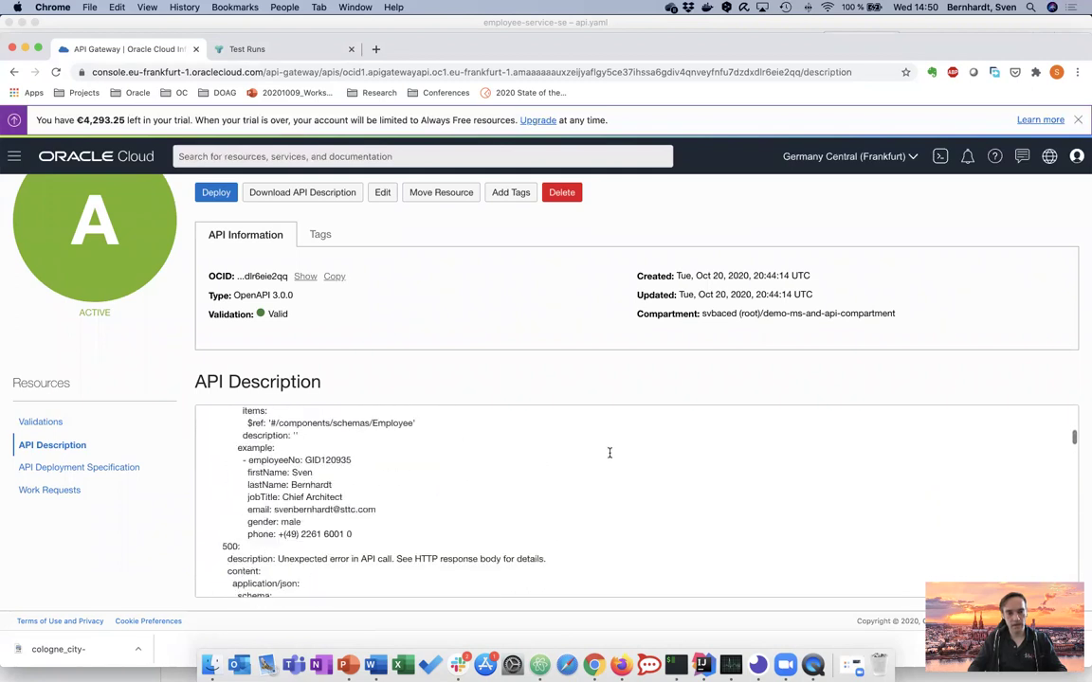
scroll(609, 453, "up", 5)
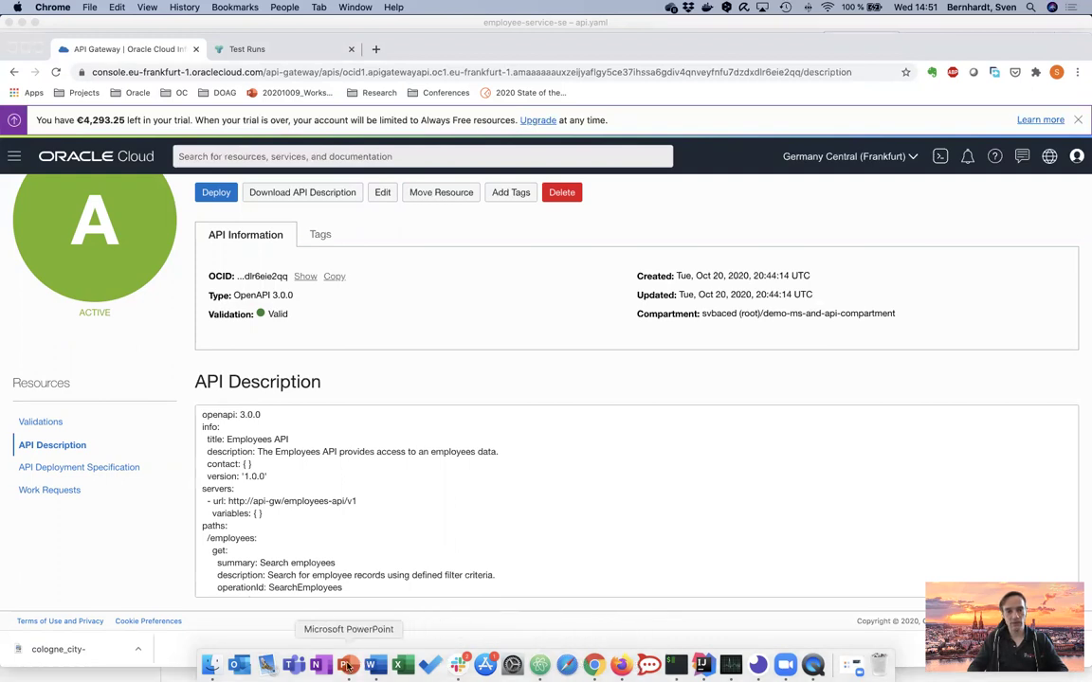
Switch to PowerPoint and start the slide show from the Demo case slide.
left_click(348, 665)
scroll(157, 567, "down", 5)
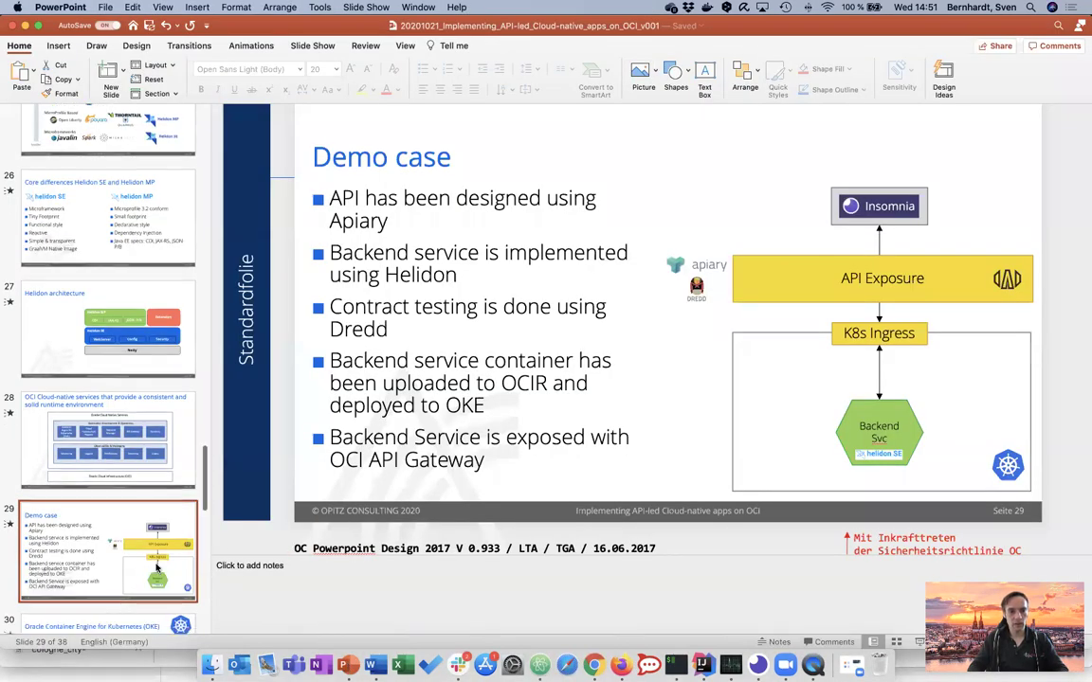
left_click(919, 641)
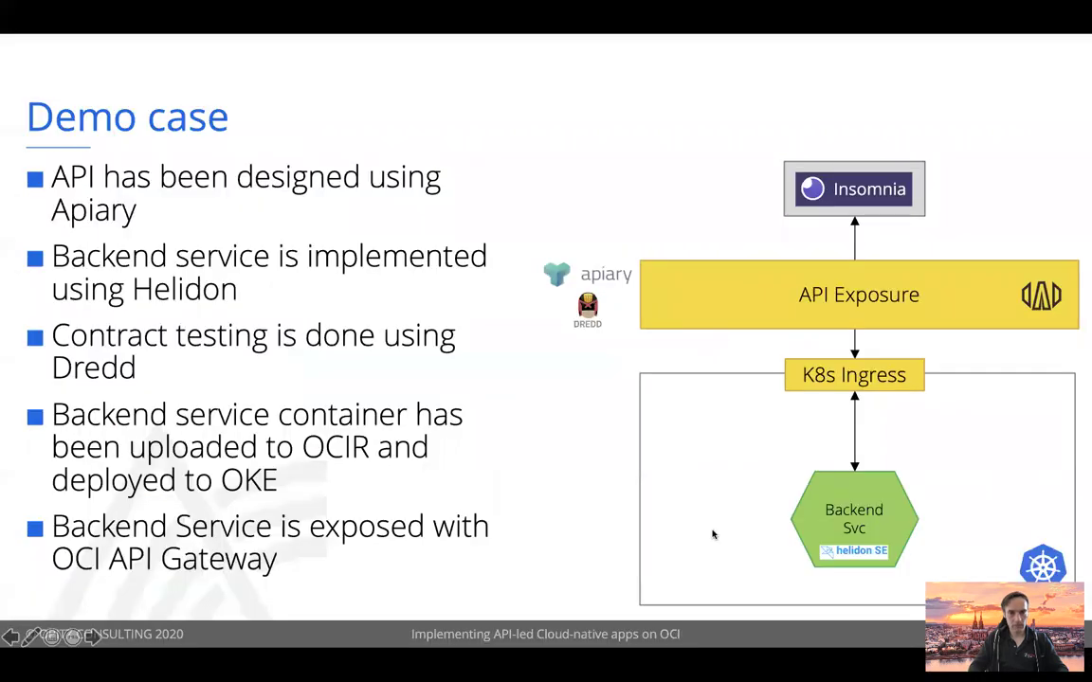
Advance the slide show past the OCI Container Registry, OCI API Gateway and Summary slides to Key takeaways.
left_click(713, 535)
left_click(712, 536)
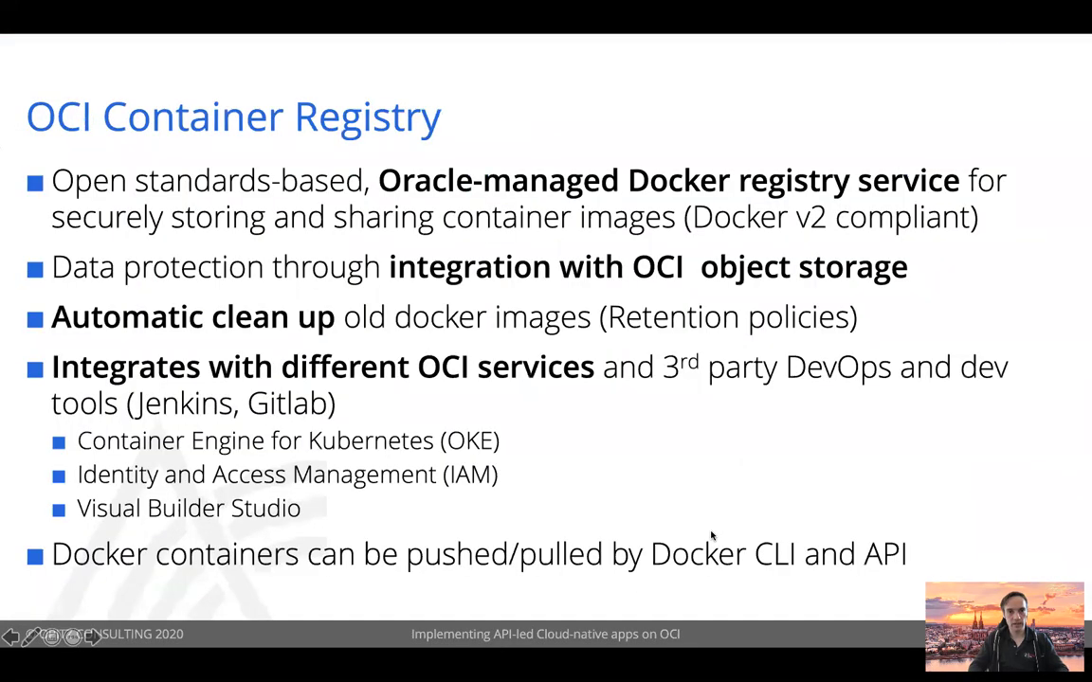
left_click(712, 535)
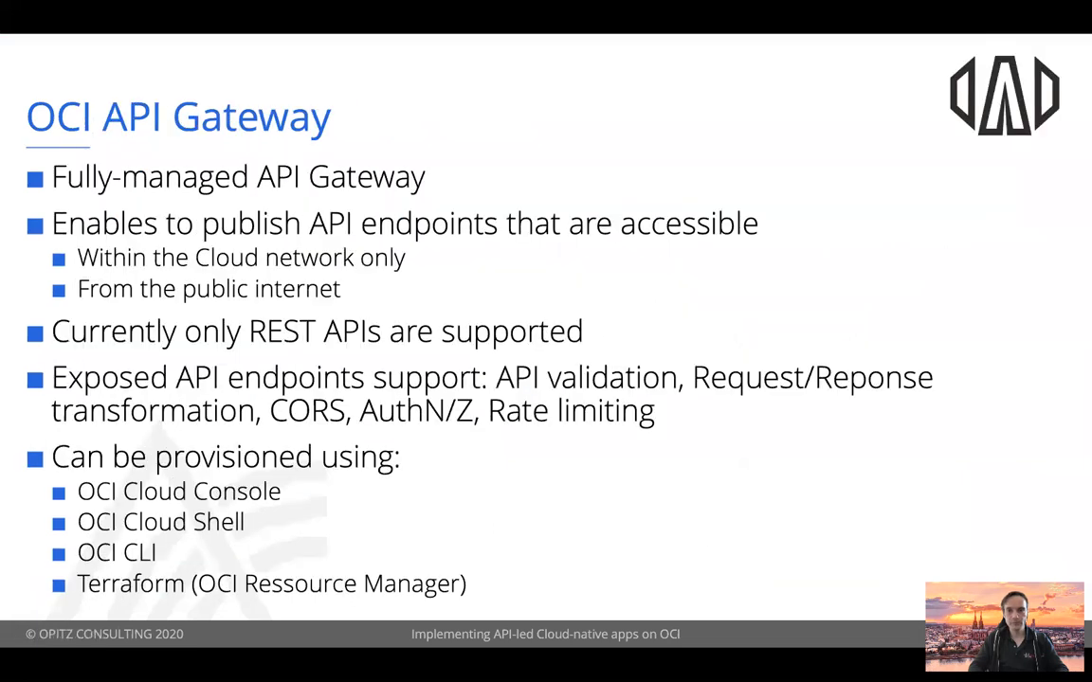
key("Right")
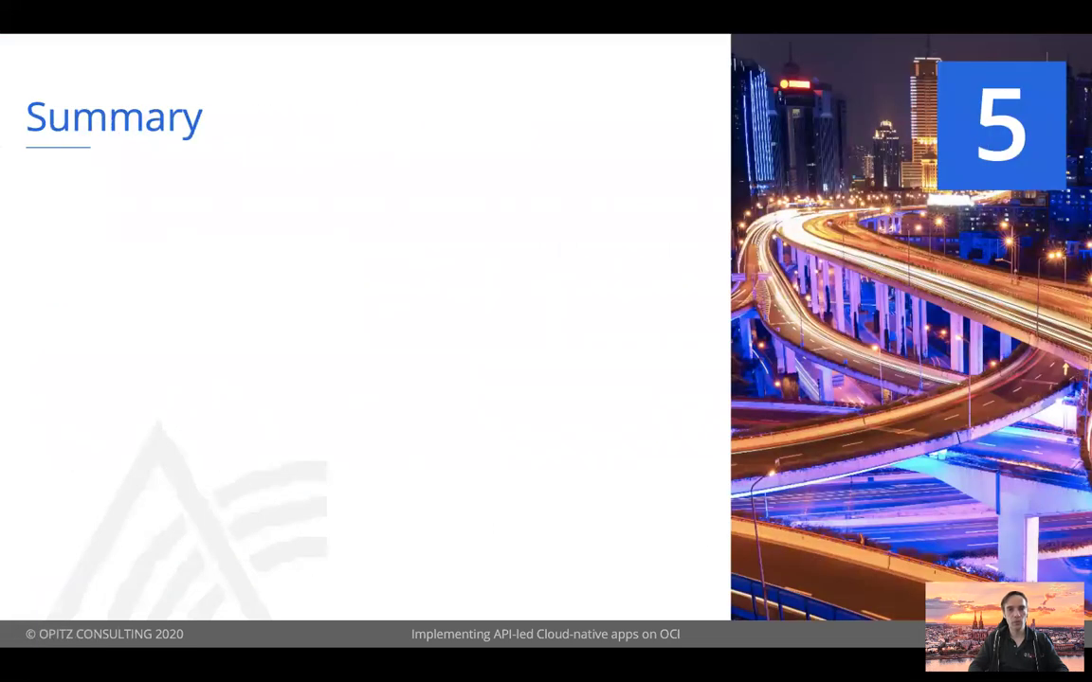
key("Right")
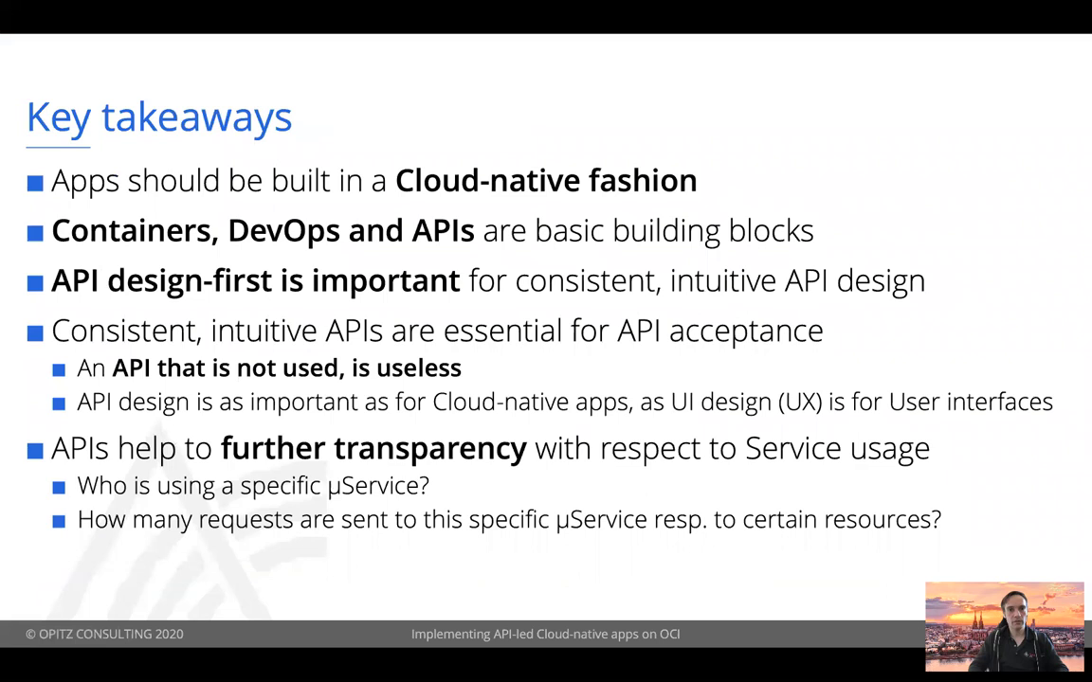